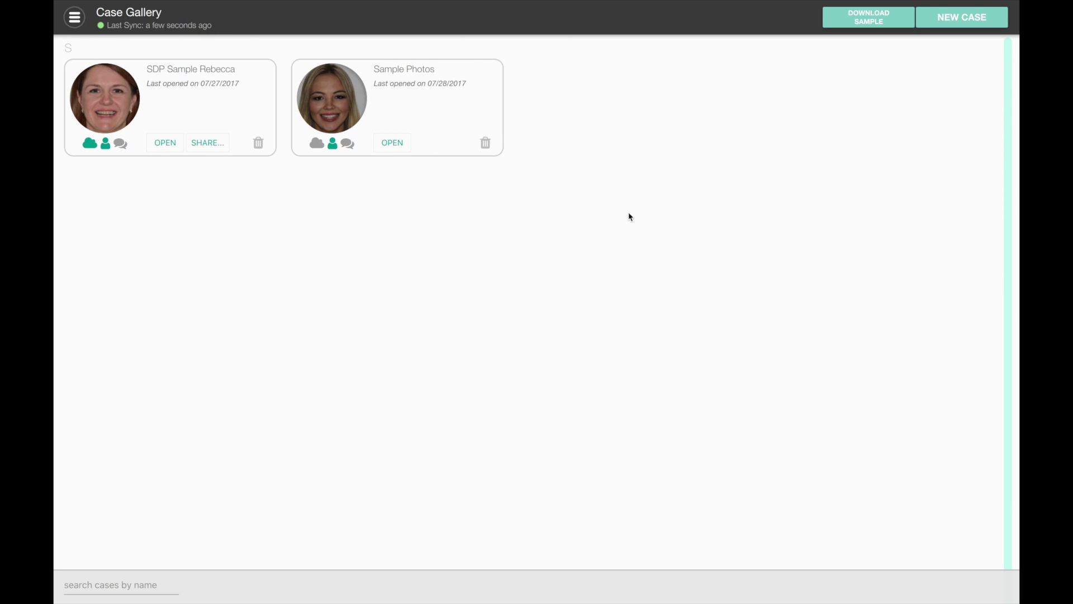
# - Create a new case with the first name Quickstart and the last name Tutorial
pyautogui.click(967, 22)
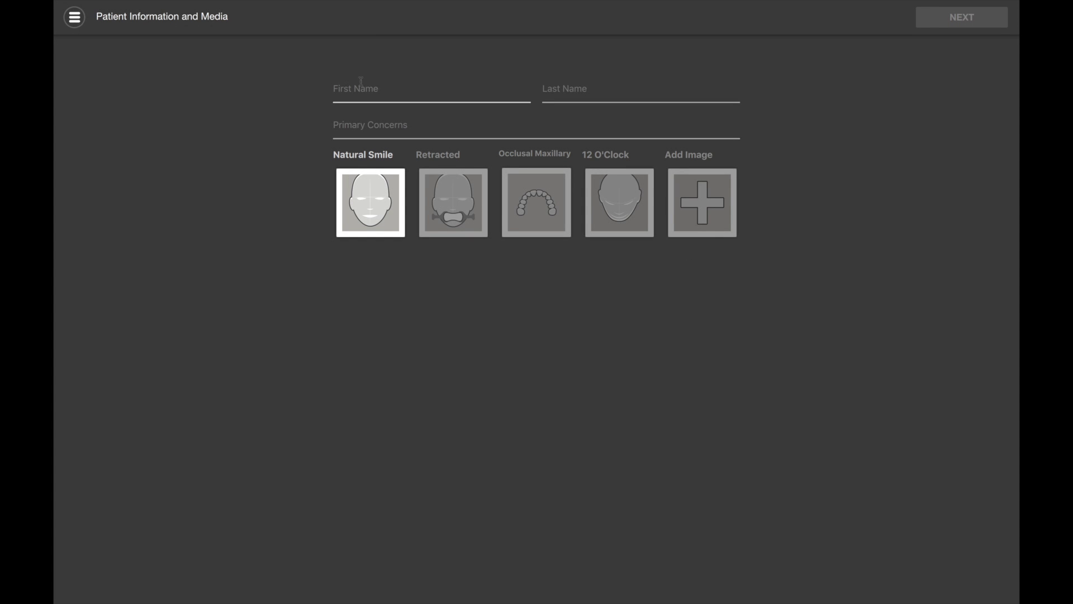
pyautogui.click(361, 84)
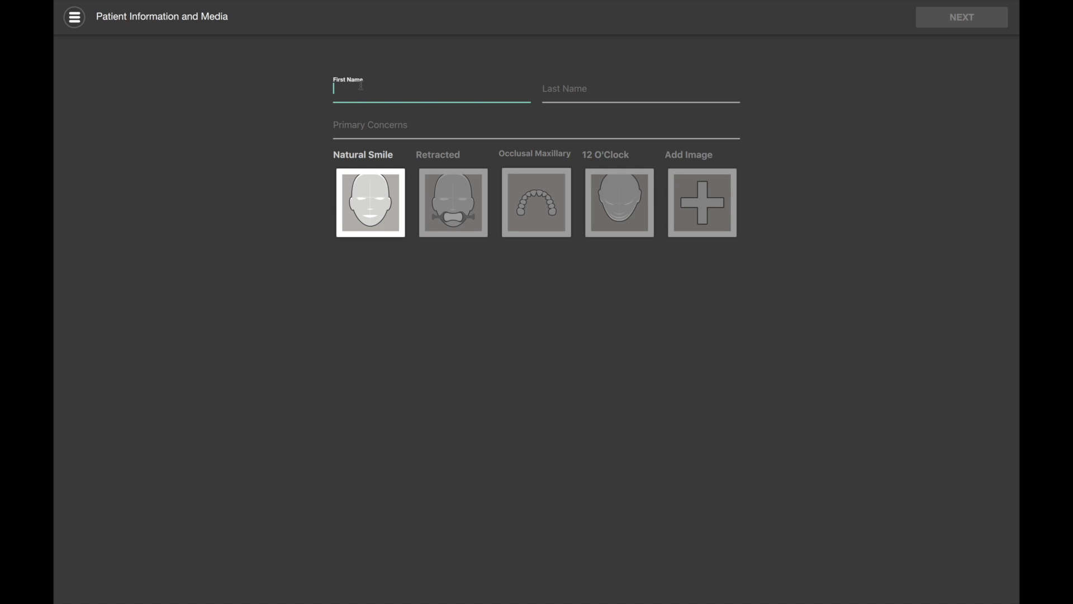
pyautogui.write('Quickstart')
pyautogui.click(594, 95)
pyautogui.write('Tutori')
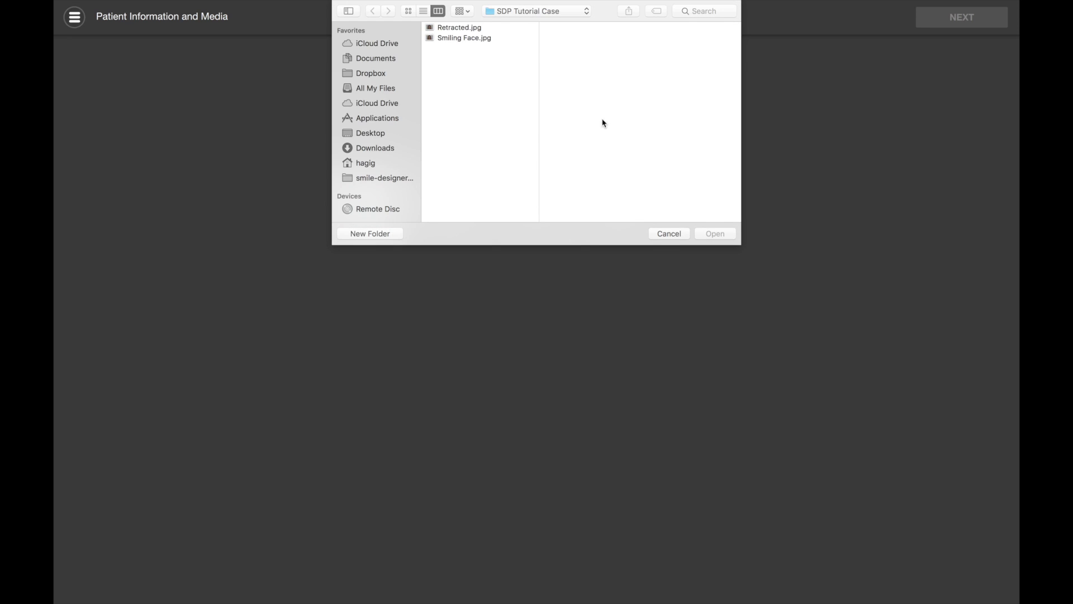
# - Add Smiling Face.jpg as the Natural Smile photo and proceed to the face setup
pyautogui.click(469, 39)
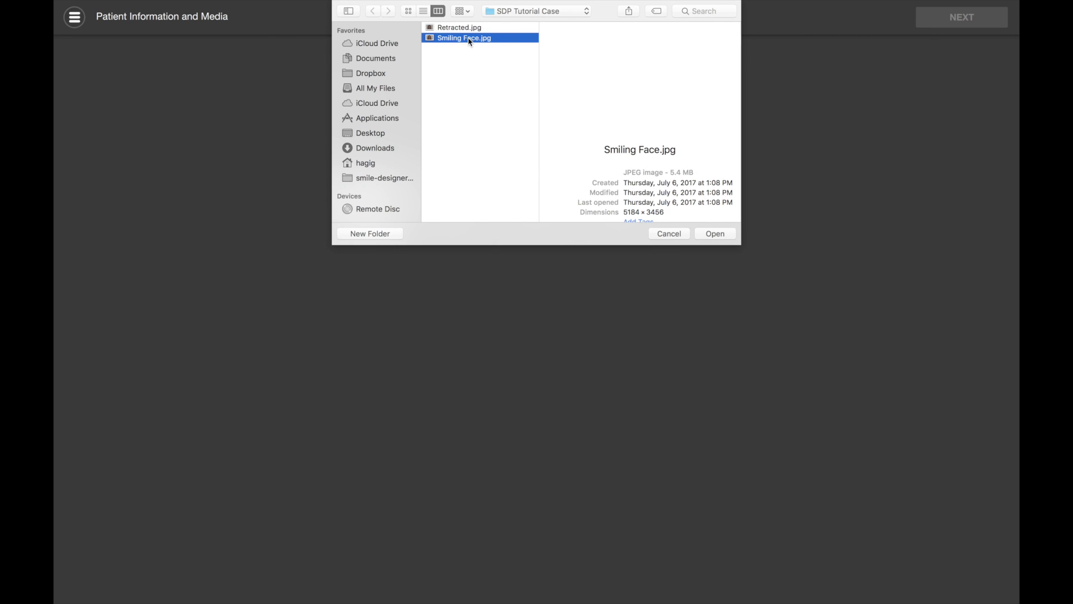
pyautogui.click(715, 233)
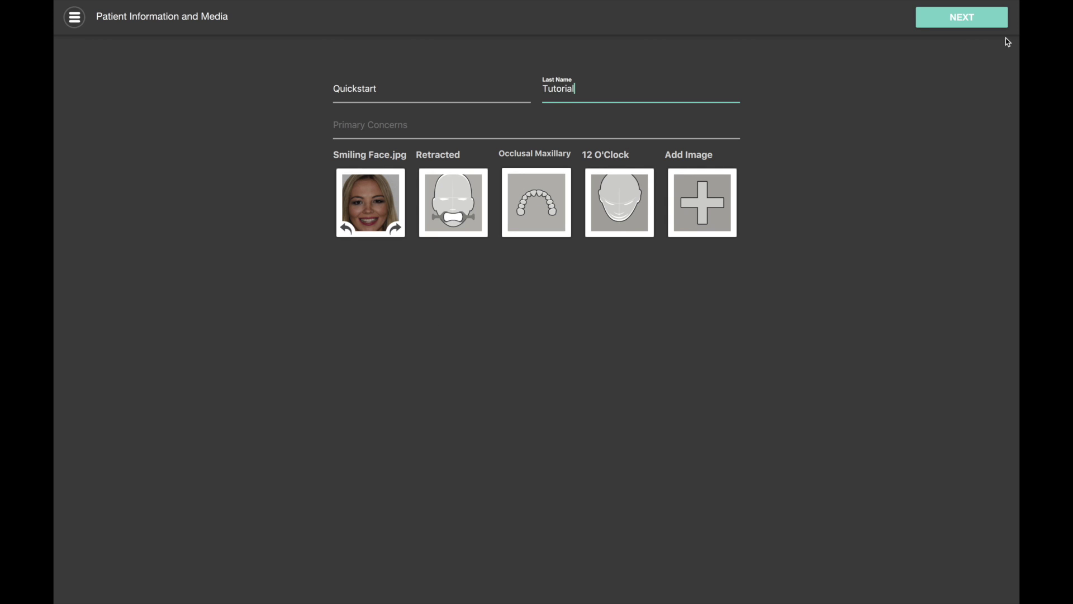
pyautogui.click(965, 18)
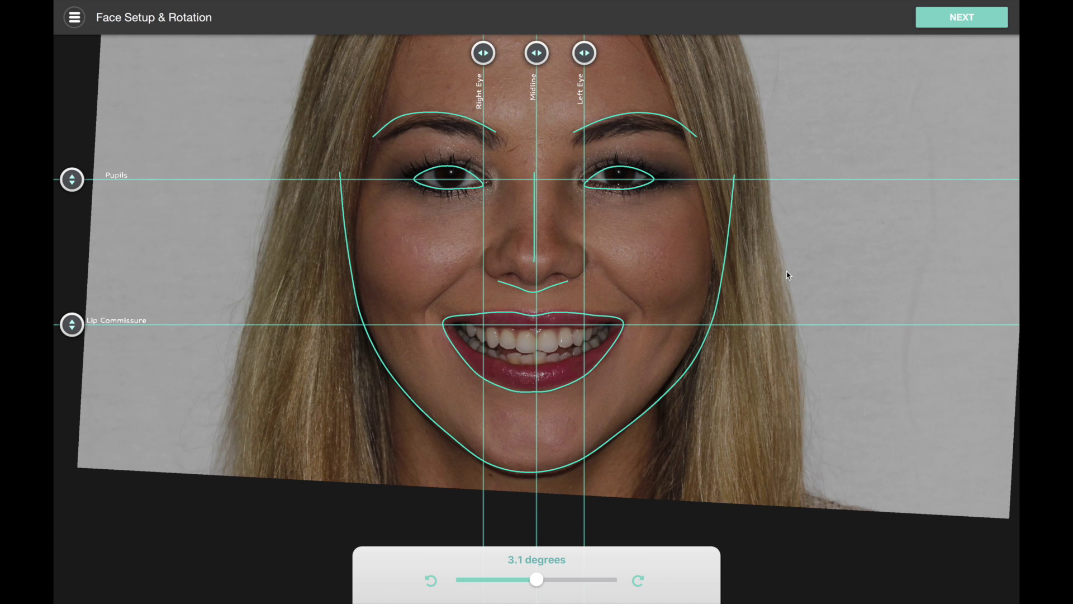
# - Raise the Pupils line slightly, pull the face outline inward along the patient's left cheek, and align the Midline with the face centre
pyautogui.moveTo(76, 182); pyautogui.dragTo(76, 174)
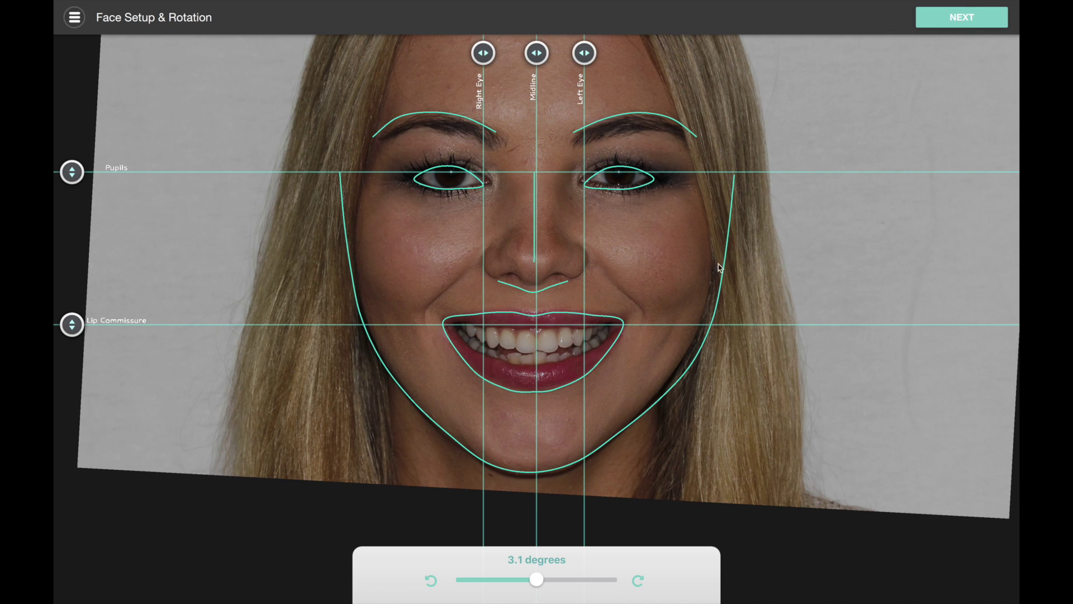
pyautogui.moveTo(717, 316); pyautogui.dragTo(709, 316)
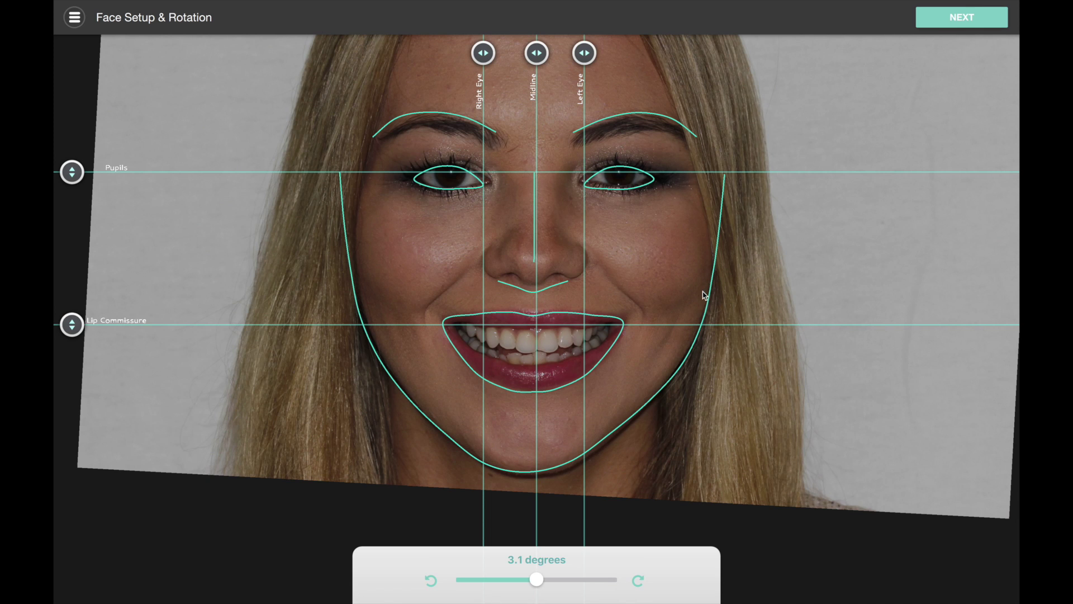
pyautogui.click(537, 58)
pyautogui.moveTo(538, 58); pyautogui.dragTo(537, 57)
# - Set the photo rotation to 2.9 degrees and continue to the design editor
pyautogui.click(430, 581)
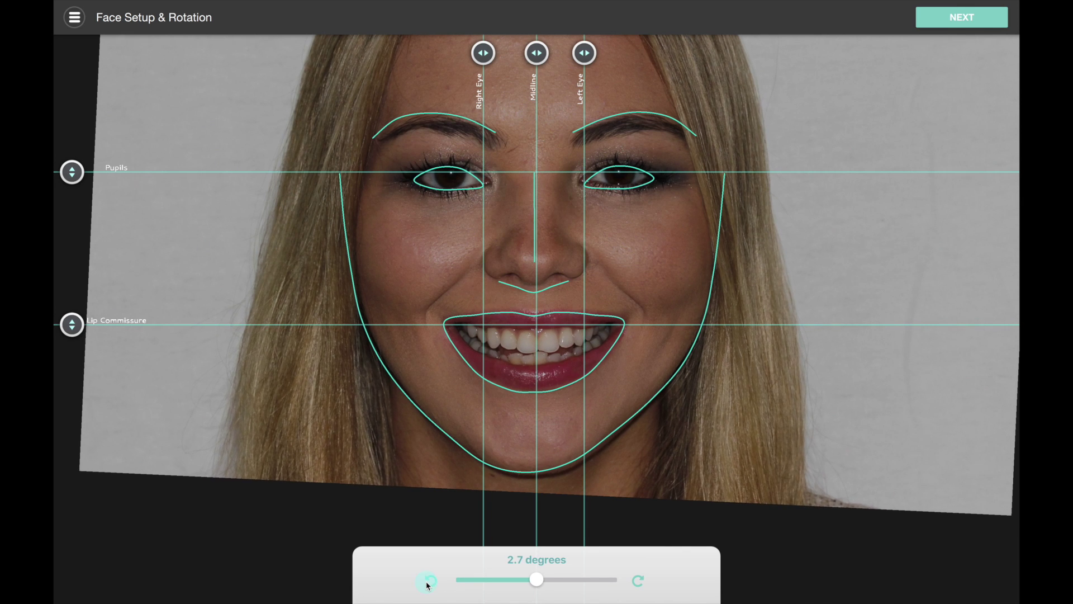
pyautogui.click(636, 580)
pyautogui.click(636, 580)
pyautogui.click(636, 580)
pyautogui.click(430, 581)
pyautogui.click(431, 581)
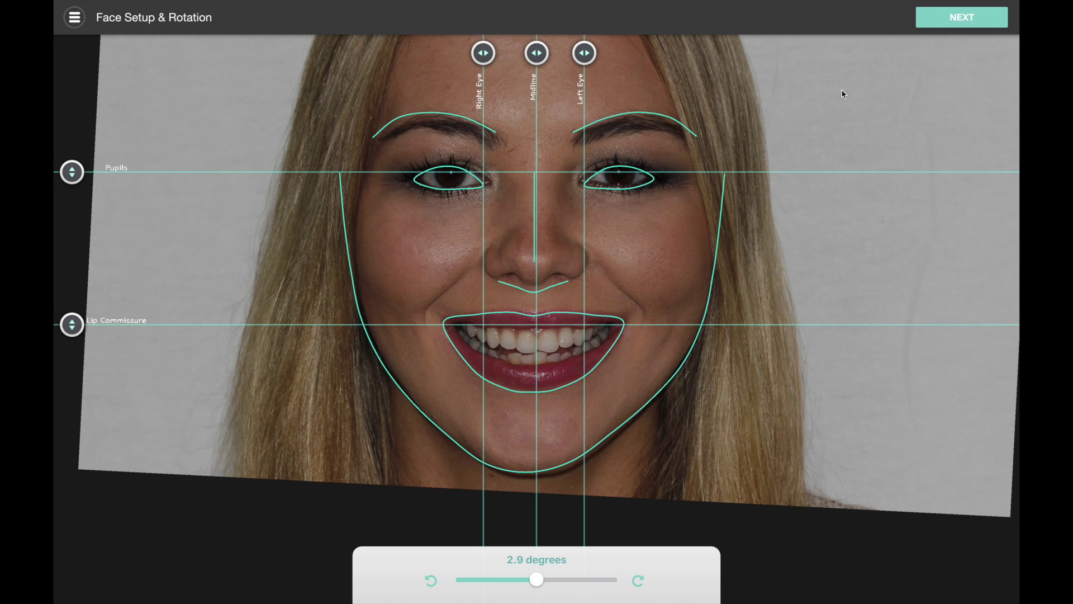
pyautogui.click(966, 18)
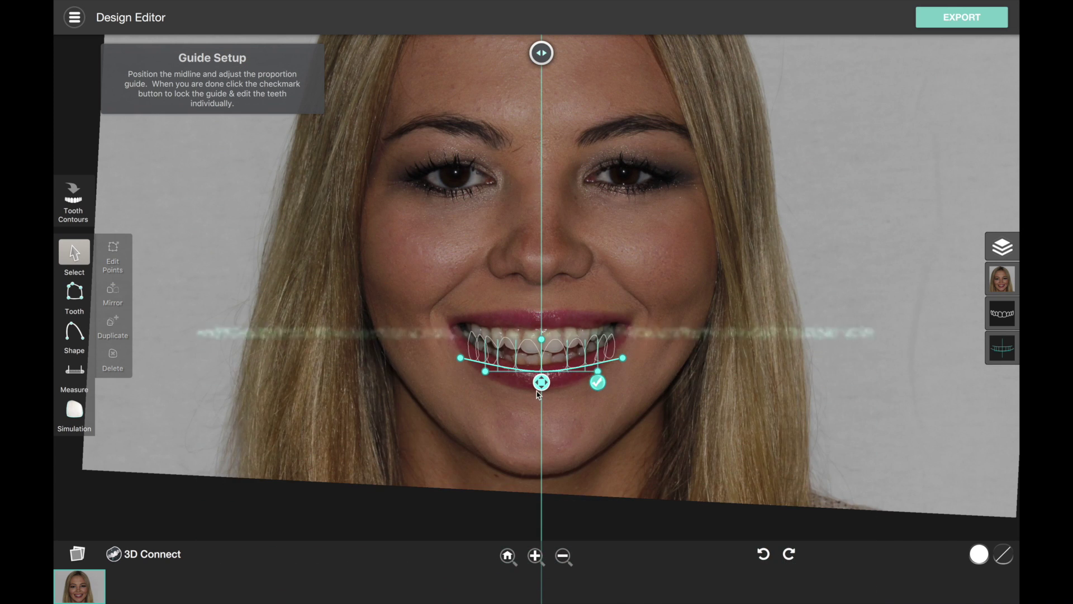
# - Move the proportion guide up over the upper teeth and align the midline and guide with the gap between the central incisors
pyautogui.moveTo(540, 388); pyautogui.dragTo(541, 371)
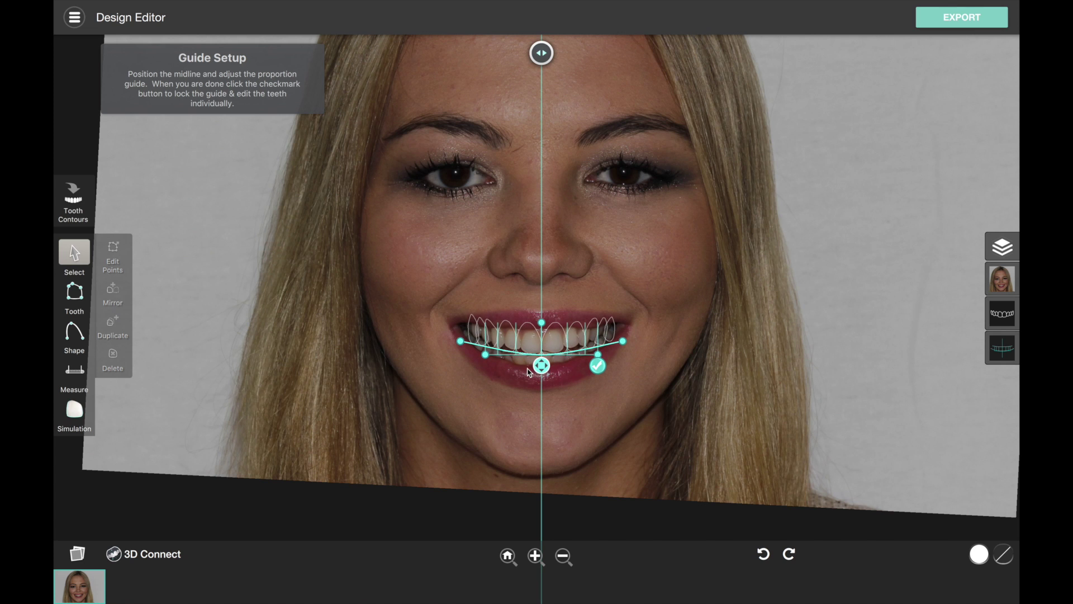
pyautogui.scroll(2, 528, 372)
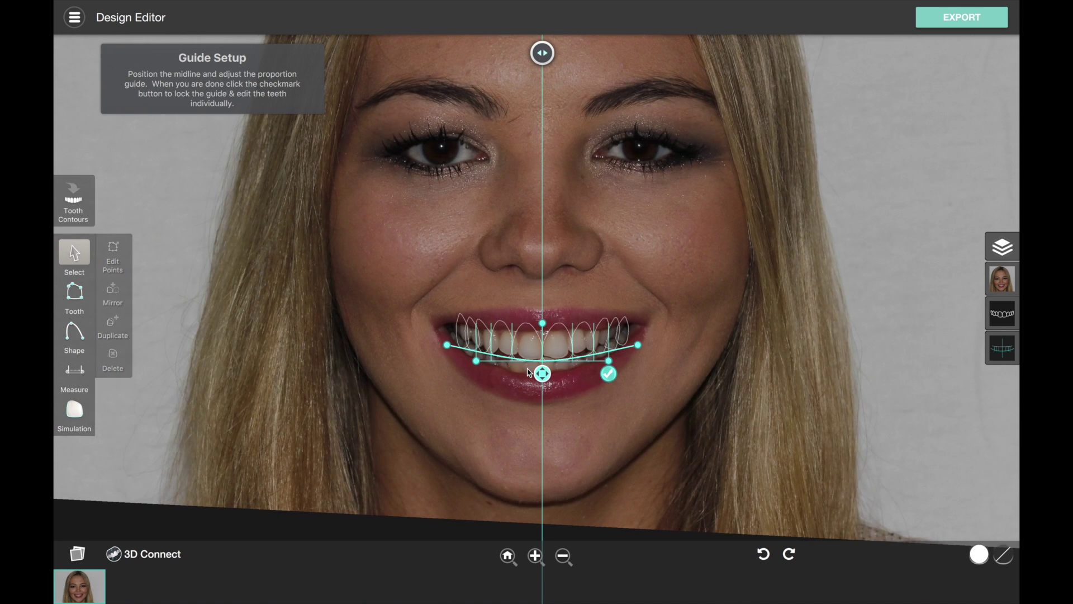
pyautogui.moveTo(543, 376)
pyautogui.mouseDown()
pyautogui.moveTo(542, 364)
pyautogui.moveTo(543, 381)
pyautogui.mouseUp()
pyautogui.scroll(2, 530, 395)
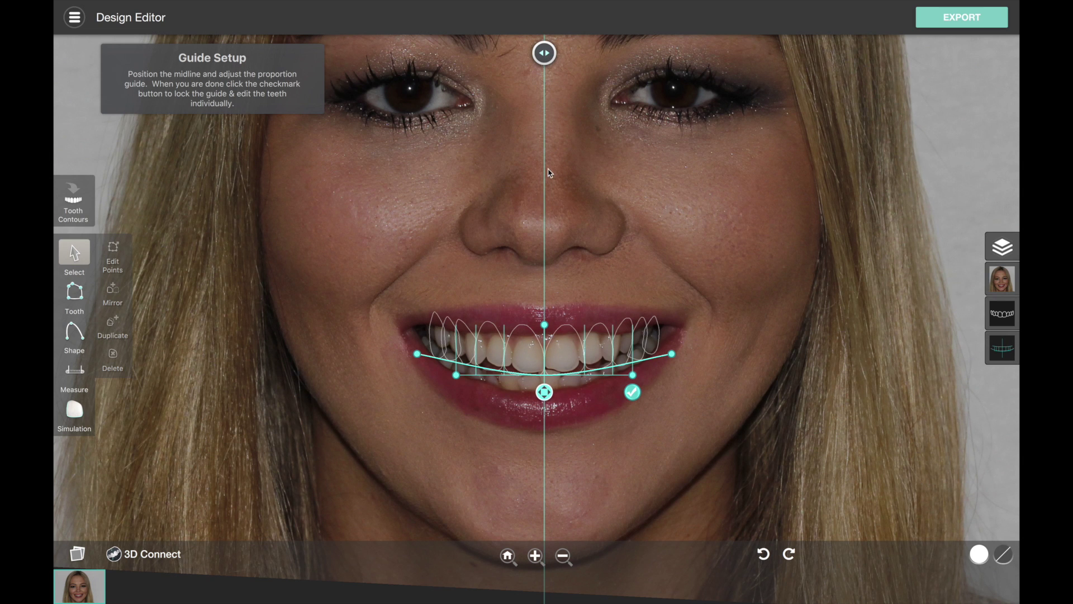
pyautogui.moveTo(543, 57); pyautogui.dragTo(544, 56)
pyautogui.moveTo(552, 397); pyautogui.dragTo(548, 393)
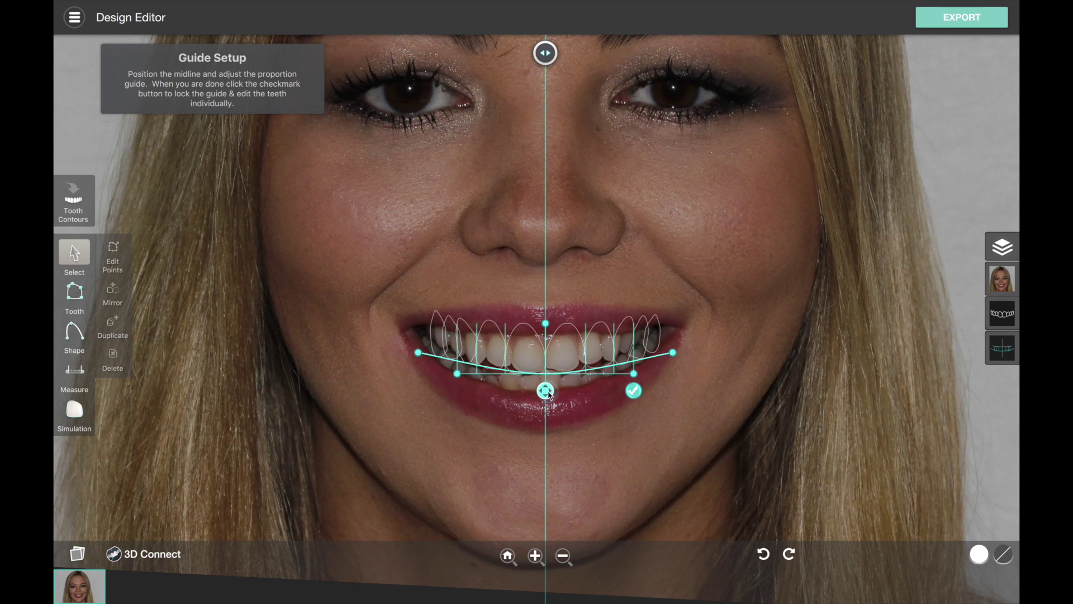
# - Narrow the proportion guide, raise the ends of its smile curve, slightly increase the tooth height, and lock the guide
pyautogui.moveTo(457, 375); pyautogui.dragTo(470, 380)
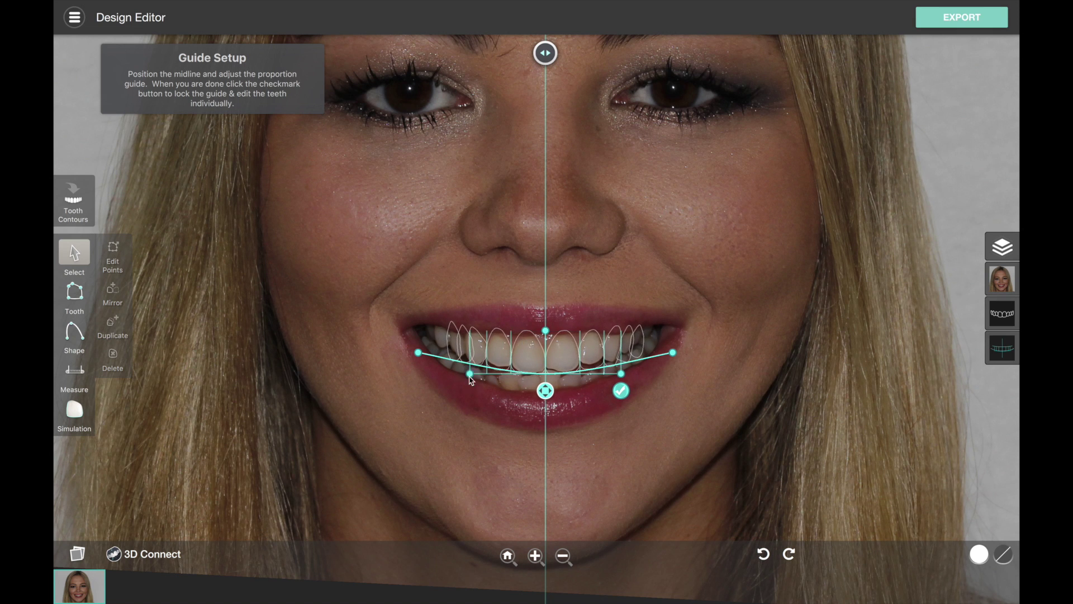
pyautogui.moveTo(673, 354); pyautogui.dragTo(673, 348)
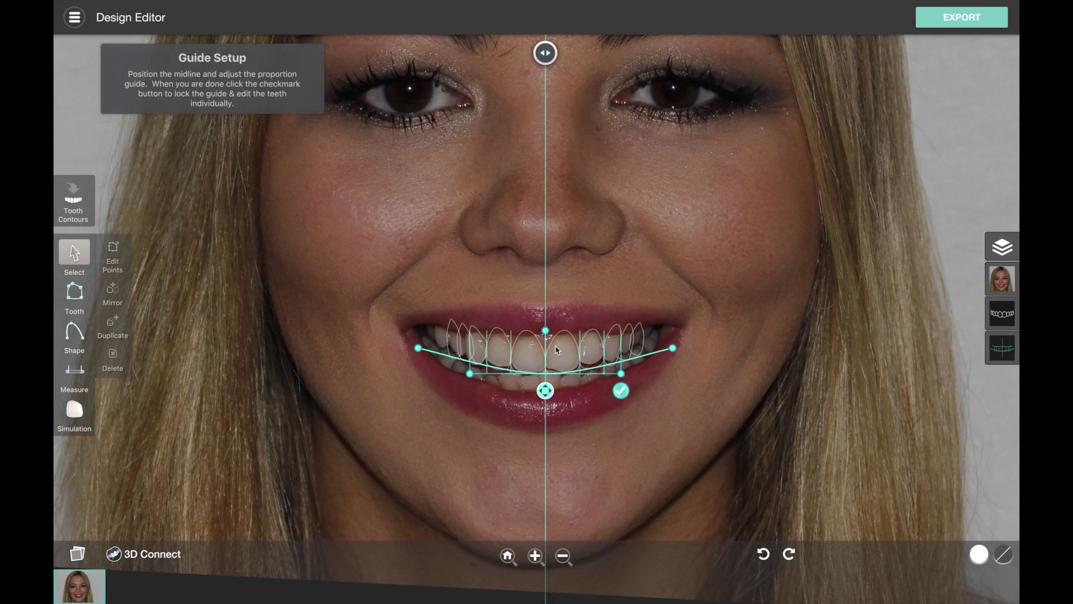
pyautogui.moveTo(546, 335); pyautogui.dragTo(547, 334)
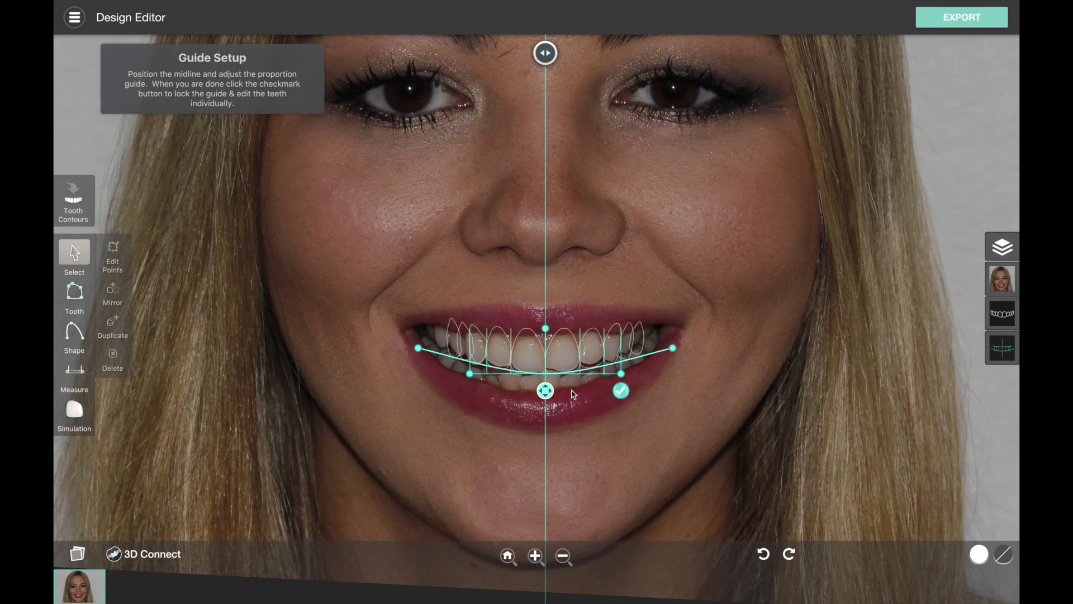
pyautogui.click(620, 391)
# - Select each of the two central incisor outlines in turn to inspect its ratio, and clear the selection
pyautogui.scroll(3, 665, 412)
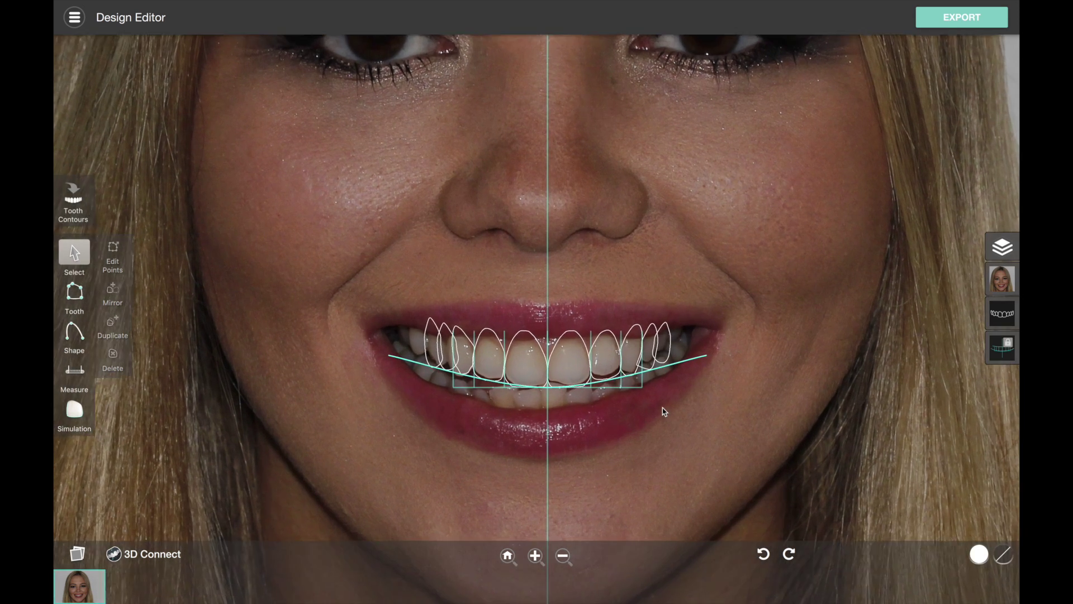
pyautogui.click(535, 342)
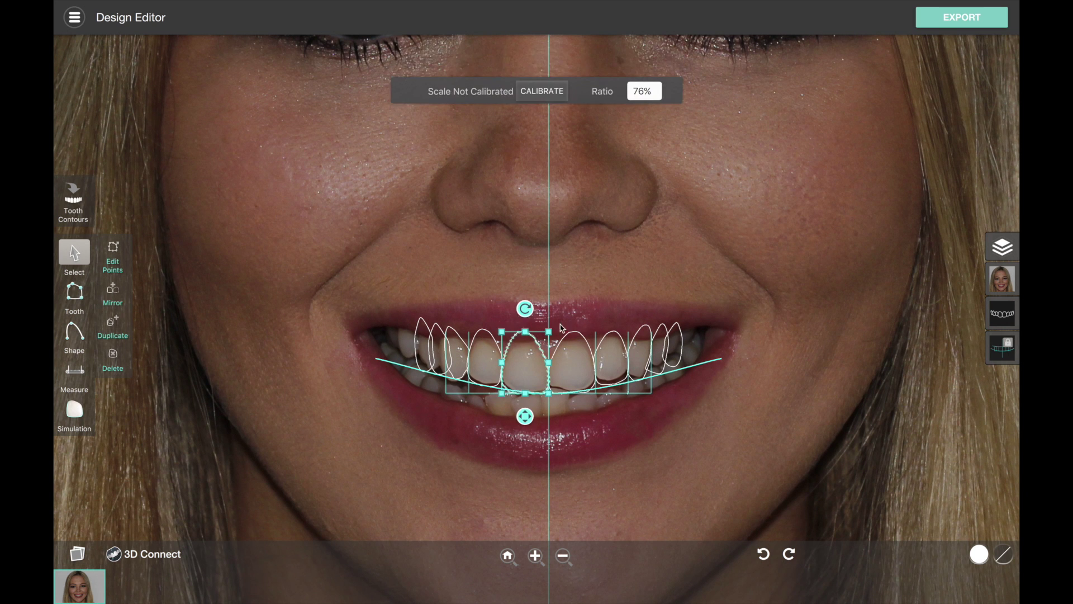
pyautogui.click(572, 335)
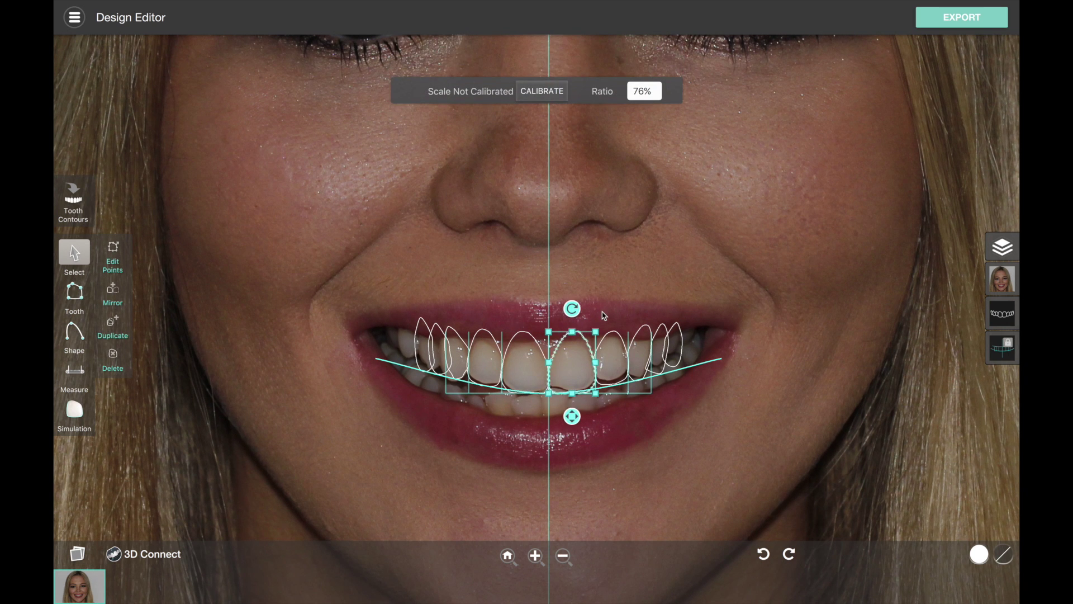
pyautogui.click(606, 306)
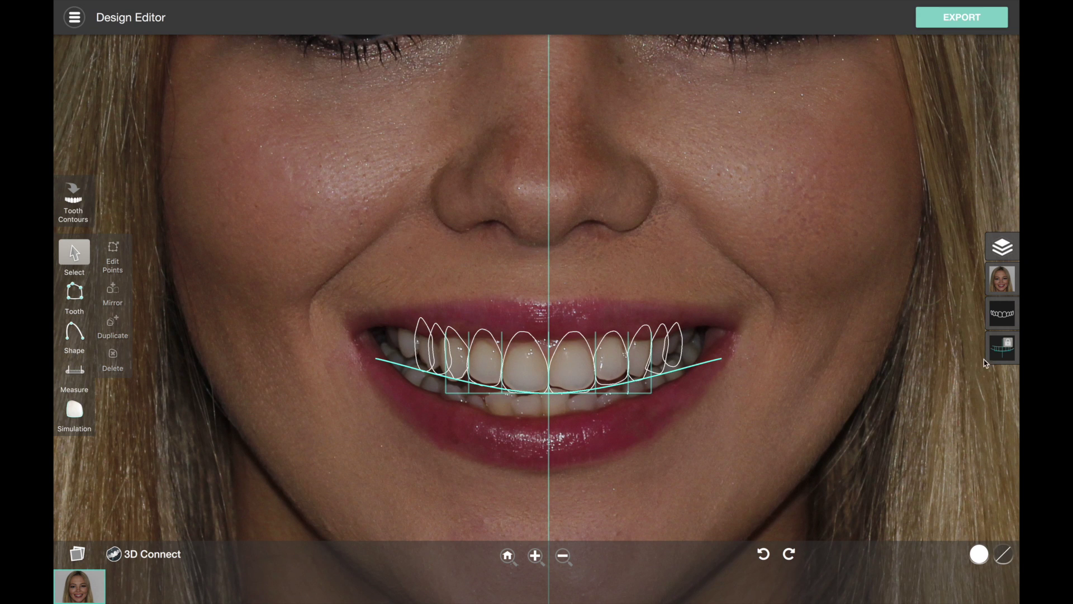
# - Open the layers list, cycle the Guides layer through its unlocked and locked states to hidden, and collapse the list
pyautogui.click(1000, 249)
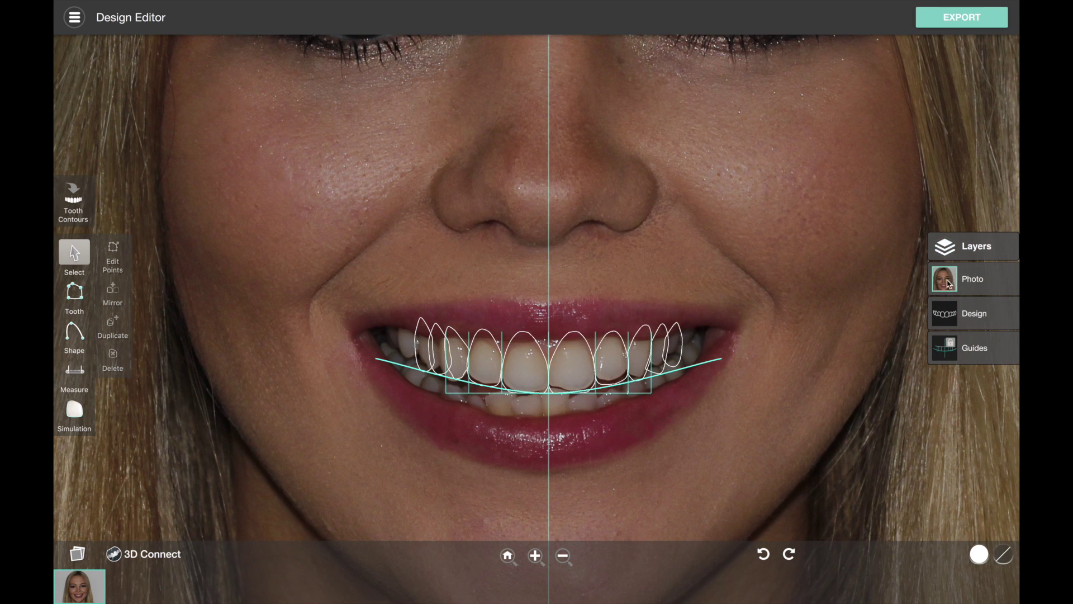
pyautogui.click(945, 348)
pyautogui.click(945, 354)
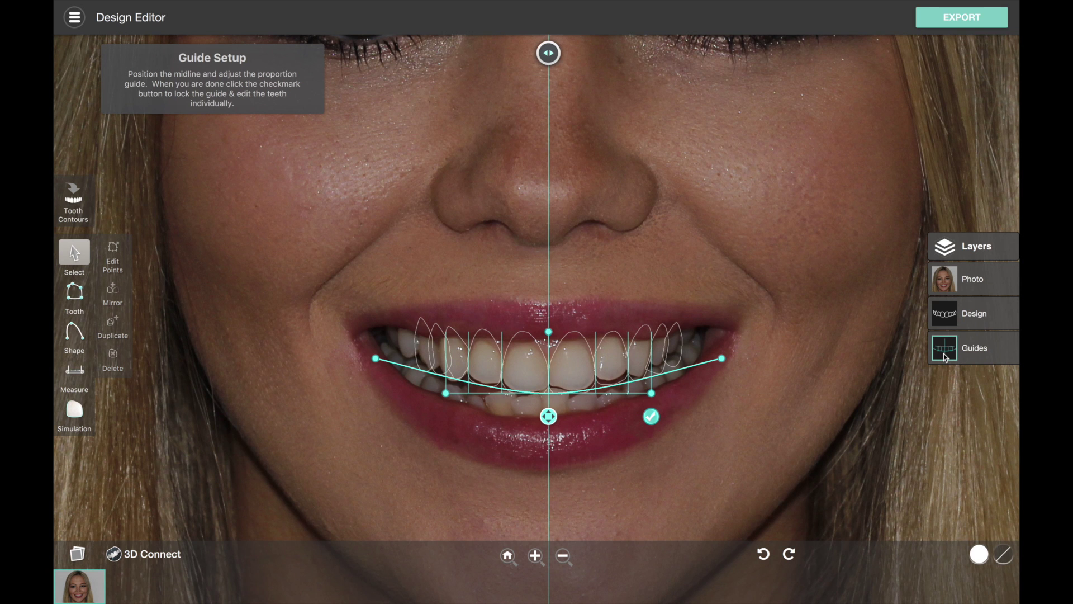
pyautogui.click(945, 356)
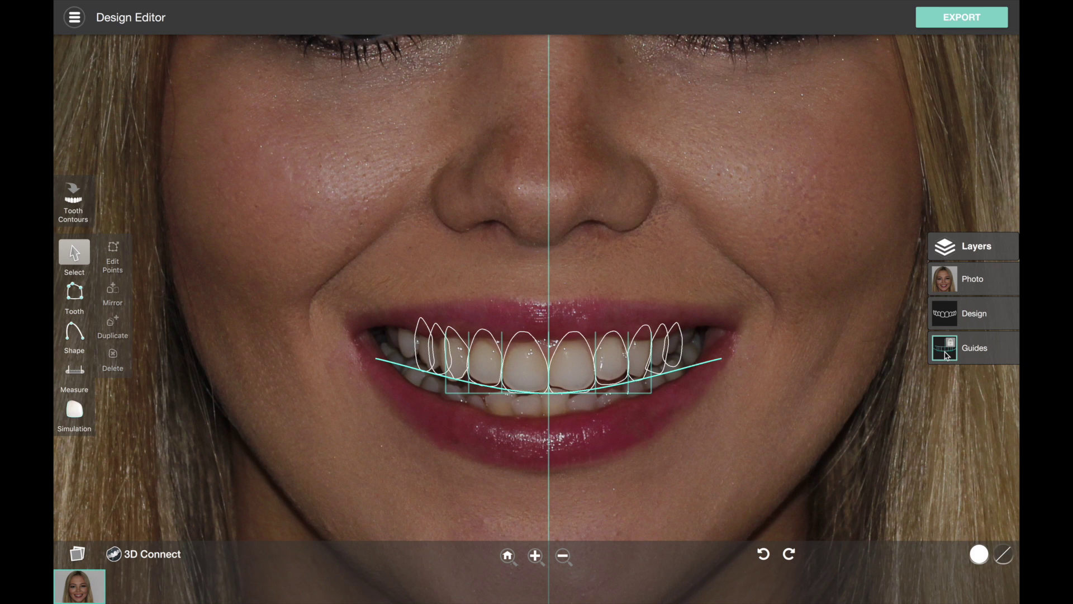
pyautogui.click(946, 355)
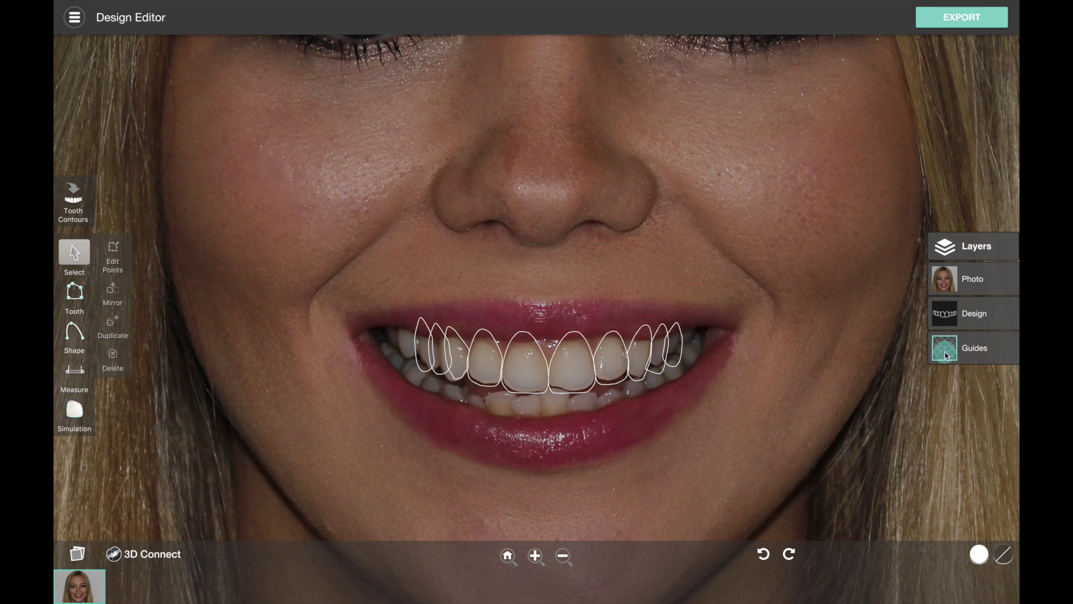
pyautogui.click(946, 249)
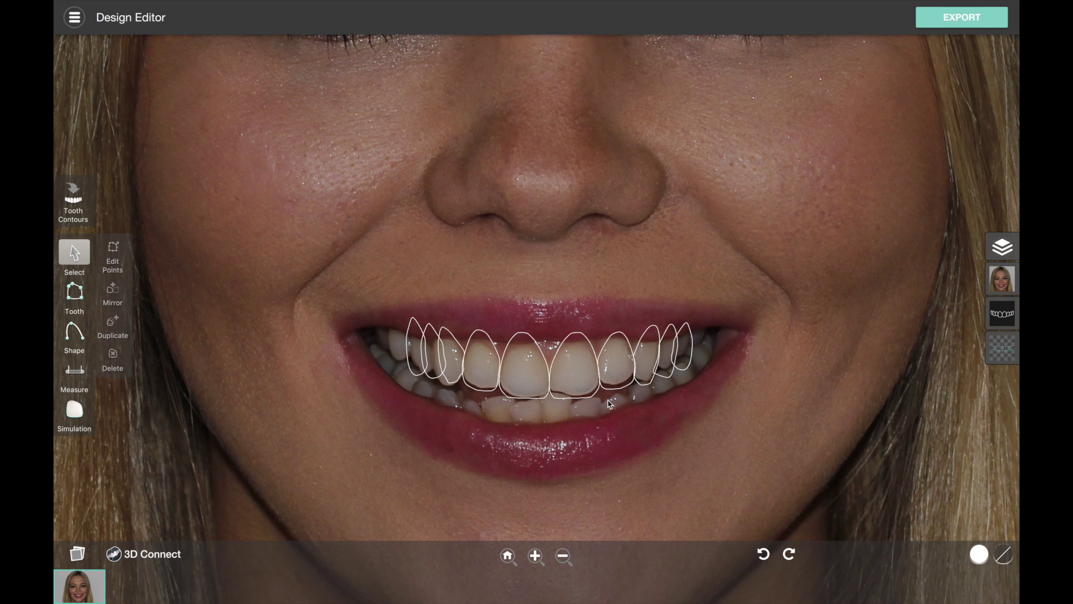
# - Widen the canine outline on the patient's right slightly and shift the two premolar outlines behind it outward
pyautogui.click(452, 383)
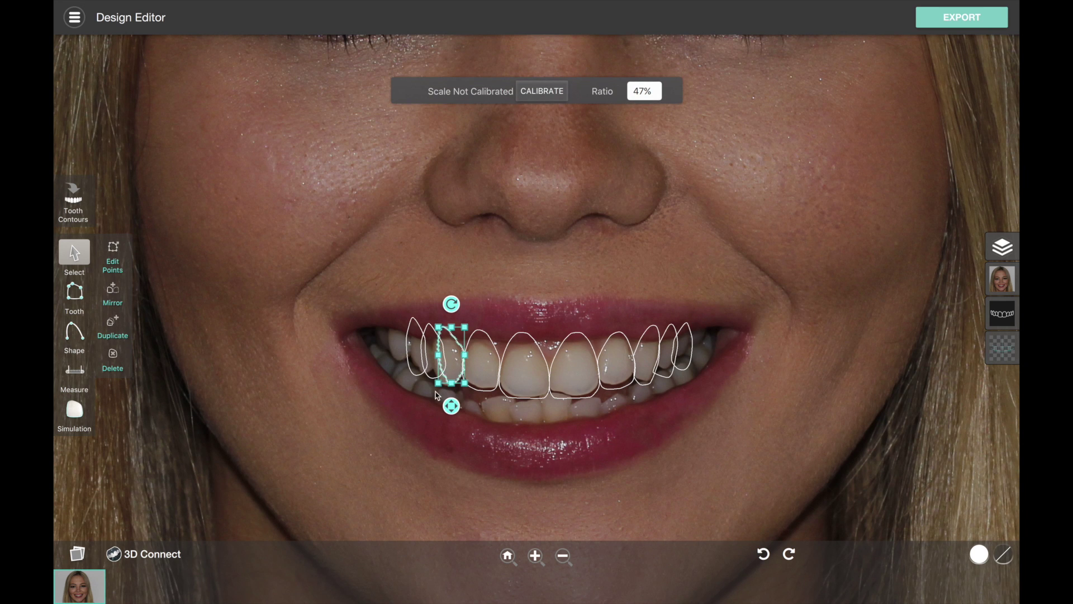
pyautogui.moveTo(438, 363); pyautogui.dragTo(438, 358)
pyautogui.click(426, 388)
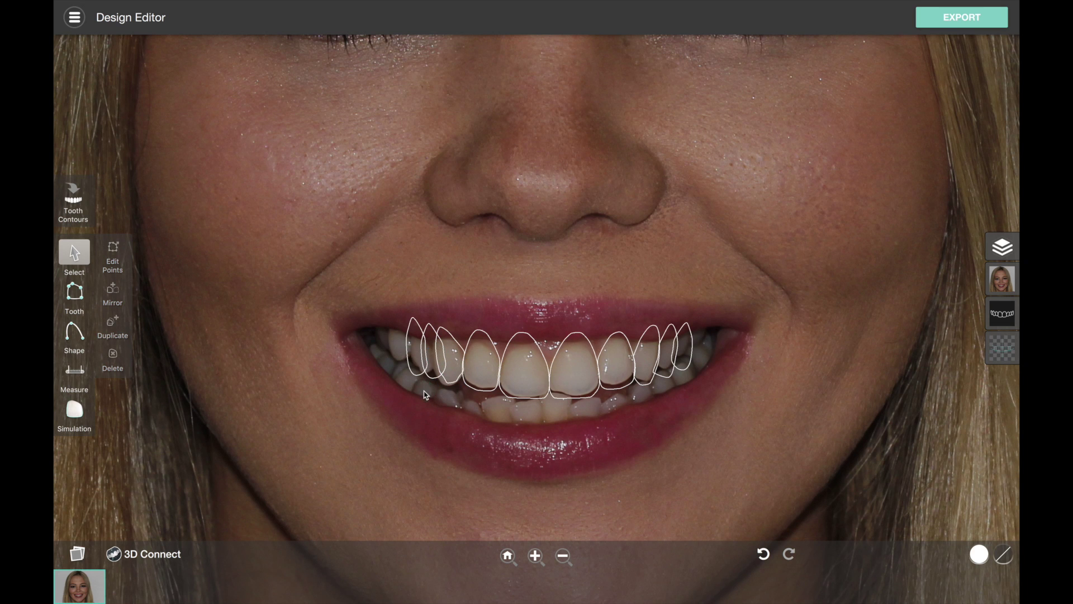
pyautogui.click(411, 354)
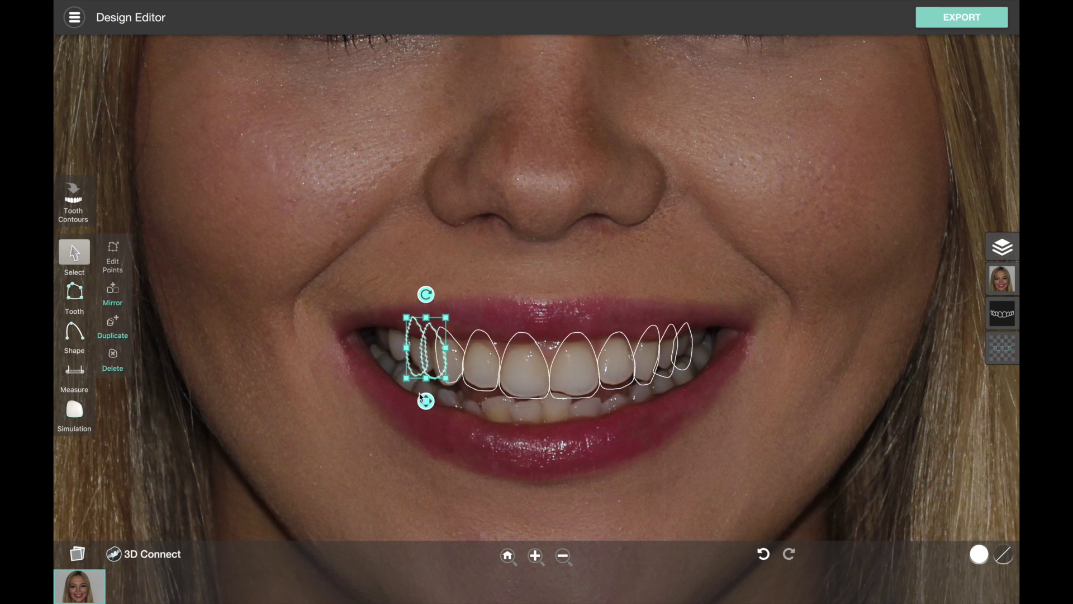
pyautogui.click(425, 403)
pyautogui.moveTo(425, 404); pyautogui.dragTo(417, 399)
pyautogui.click(533, 442)
# - Delete the canine and two premolar outlines on the patient's right and replace them with mirrored copies of the patient's left ones
pyautogui.moveTo(369, 307); pyautogui.dragTo(447, 381)
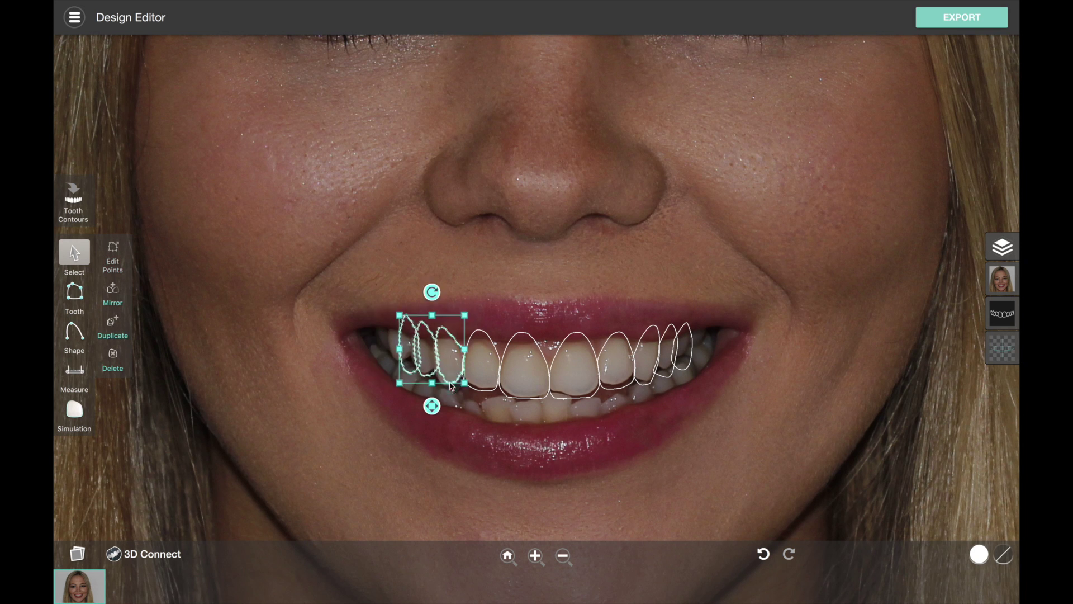
pyautogui.click(405, 404)
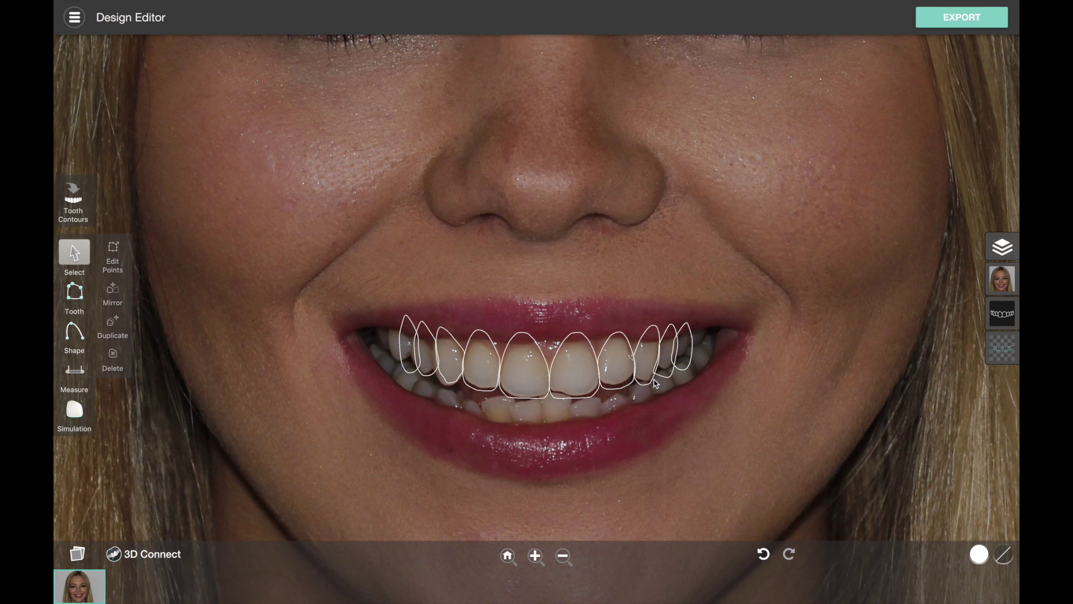
pyautogui.moveTo(449, 391); pyautogui.dragTo(386, 323)
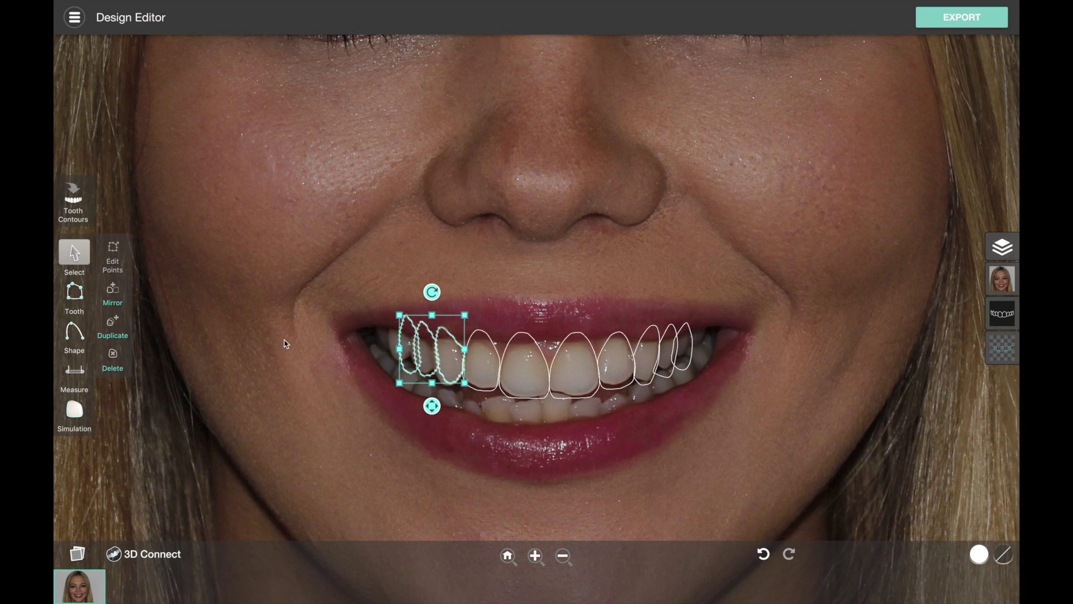
pyautogui.click(114, 359)
pyautogui.moveTo(647, 277); pyautogui.dragTo(709, 341)
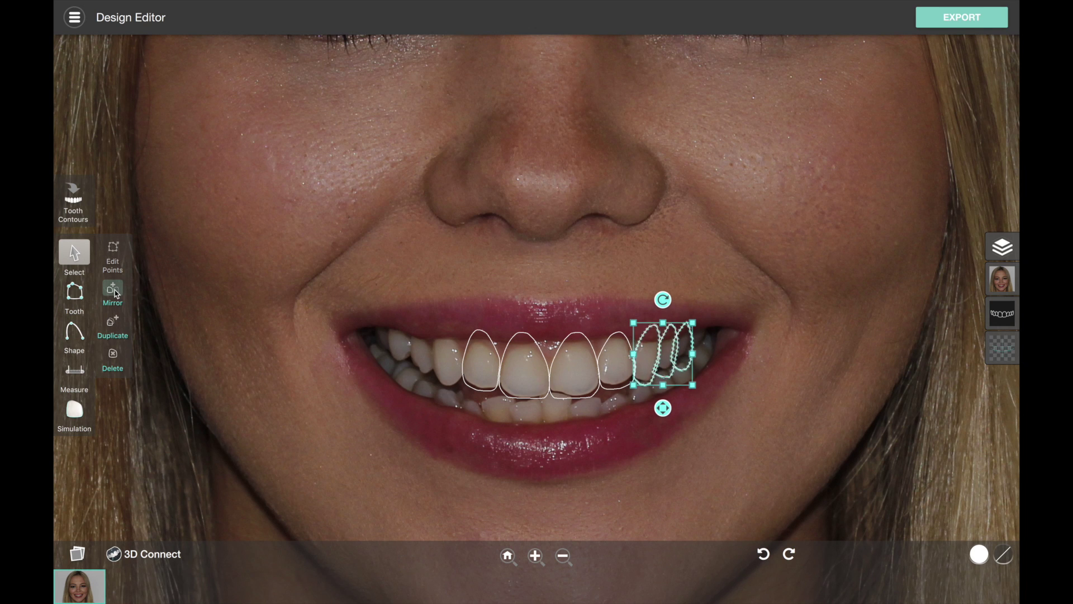
pyautogui.click(116, 292)
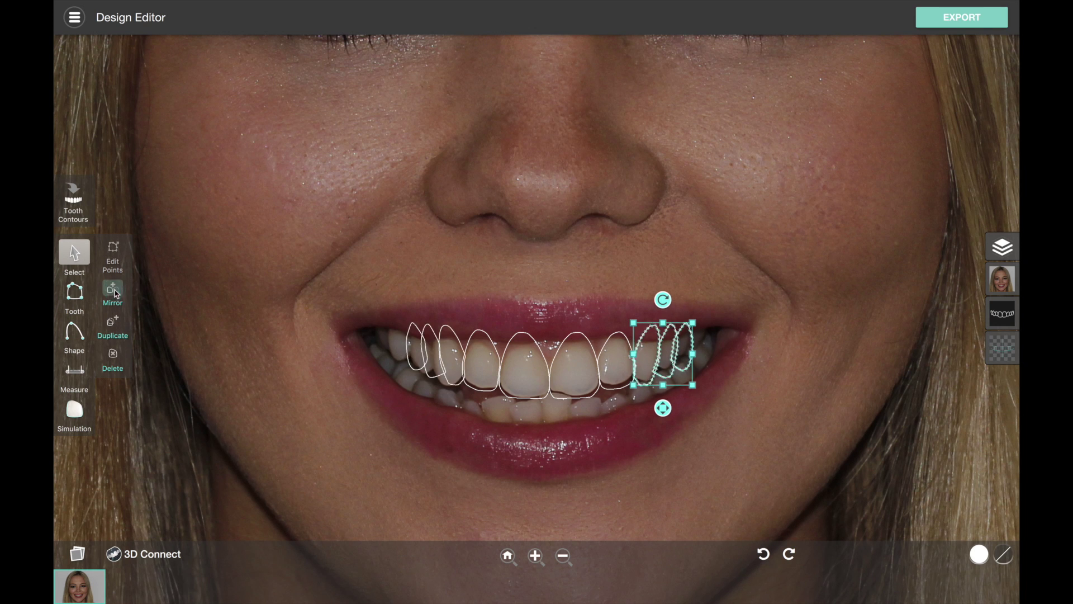
# - Shift the mirrored canine and premolar outlines on the patient's right slightly outward and clear the selection
pyautogui.click(344, 385)
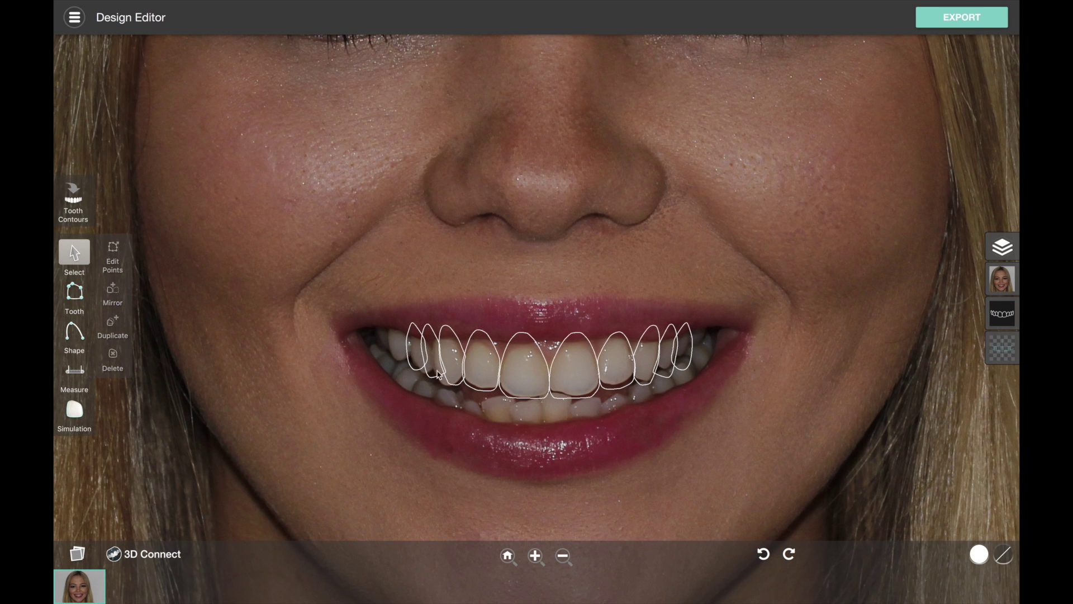
pyautogui.click(441, 361)
pyautogui.moveTo(440, 358); pyautogui.dragTo(424, 353)
pyautogui.moveTo(424, 396); pyautogui.dragTo(424, 397)
pyautogui.click(364, 395)
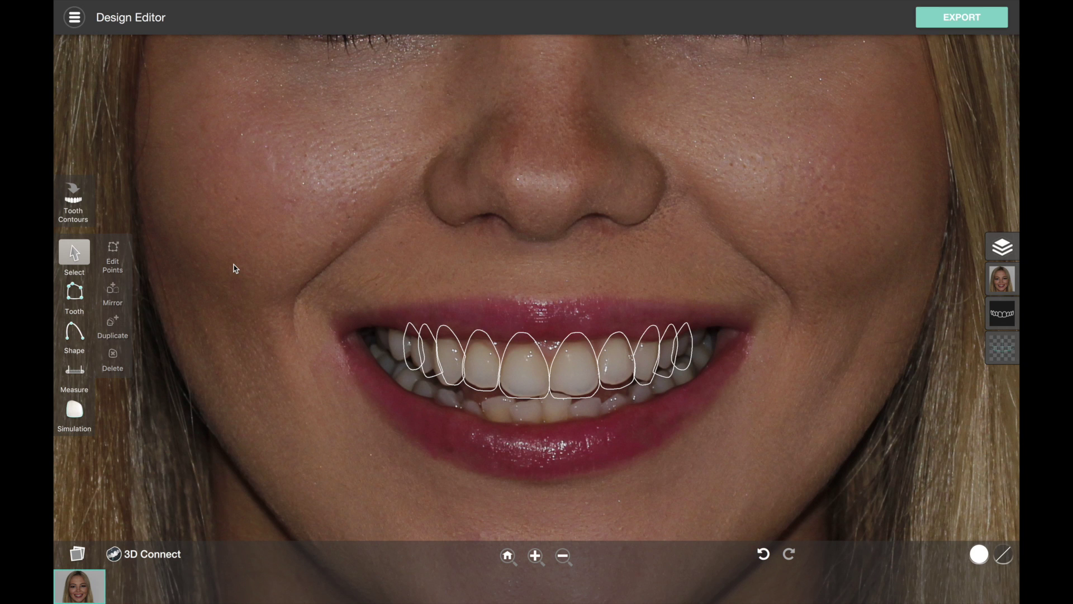
# - Open the tooth contour library, browse the available shapes and apply the F02 set to the design
pyautogui.scroll(-3, 235, 269)
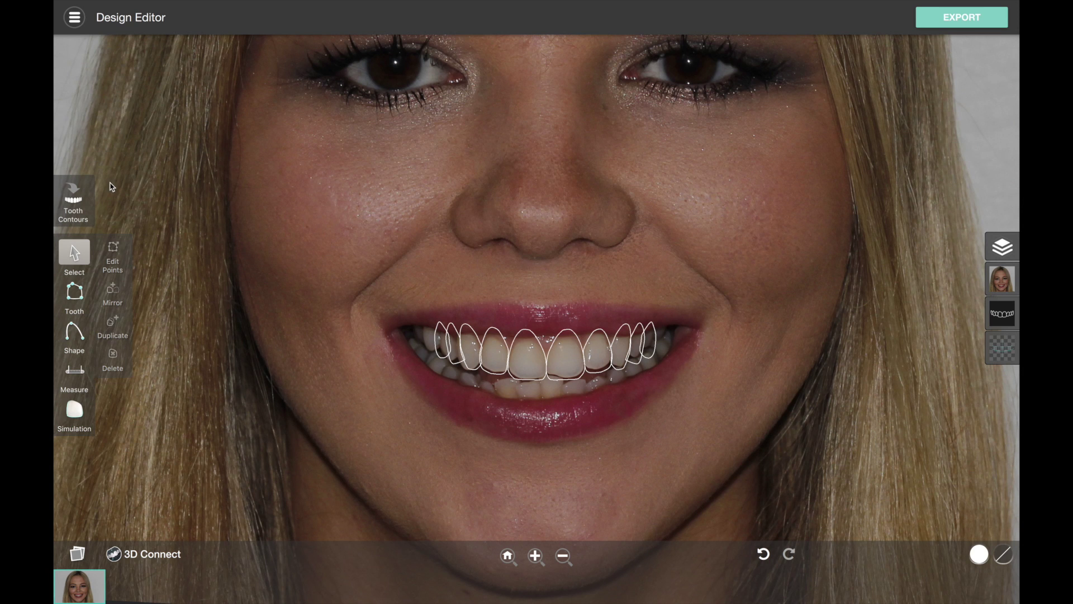
pyautogui.moveTo(408, 293); pyautogui.dragTo(514, 274)
pyautogui.click(68, 190)
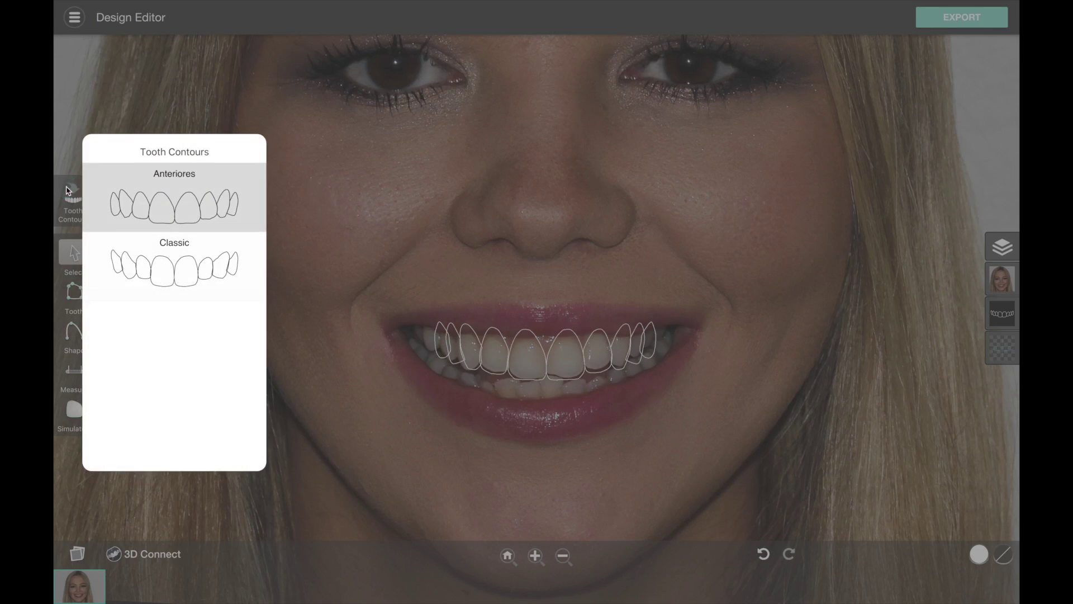
pyautogui.click(166, 208)
pyautogui.scroll(-3, 166, 224)
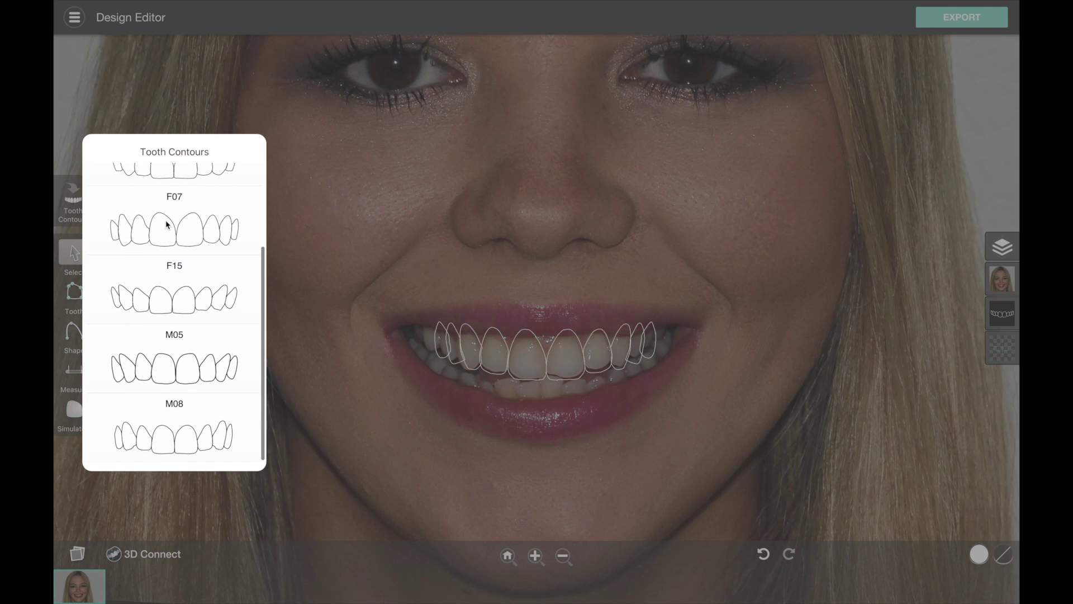
pyautogui.scroll(2, 166, 224)
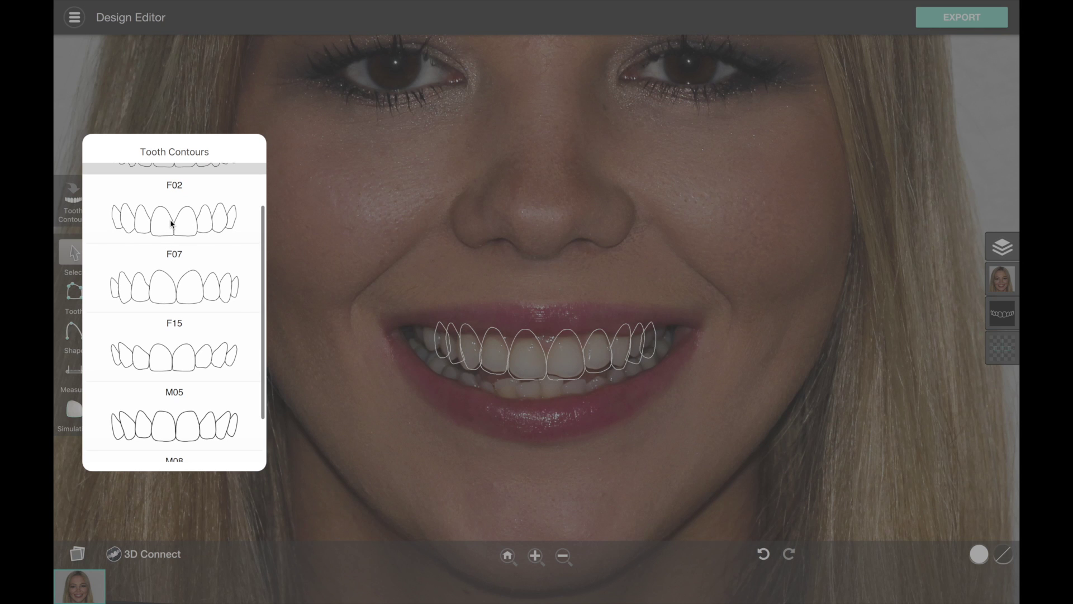
pyautogui.click(171, 224)
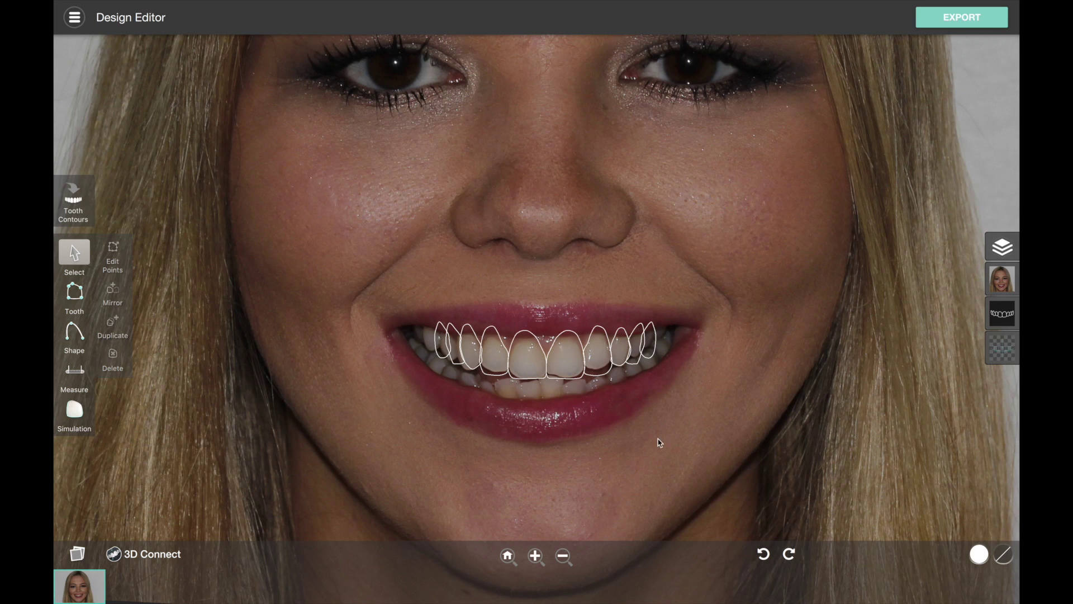
# - Compare the F02 contours with the previous outlines through undo and redo, ending with the F02 change undone
pyautogui.click(764, 554)
pyautogui.click(764, 555)
pyautogui.click(764, 554)
pyautogui.click(788, 554)
pyautogui.click(764, 555)
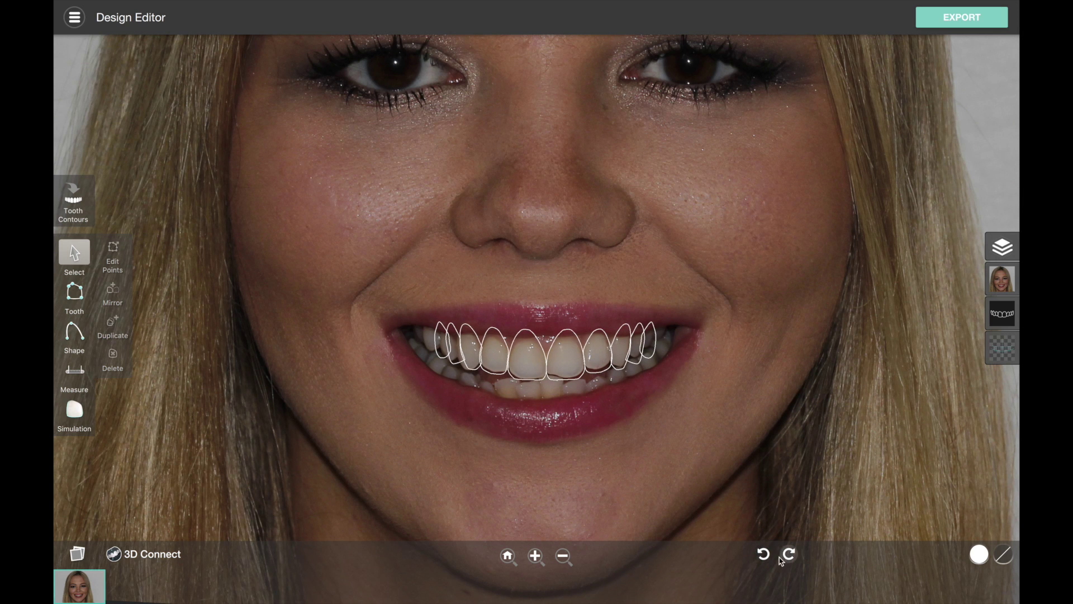
pyautogui.click(788, 554)
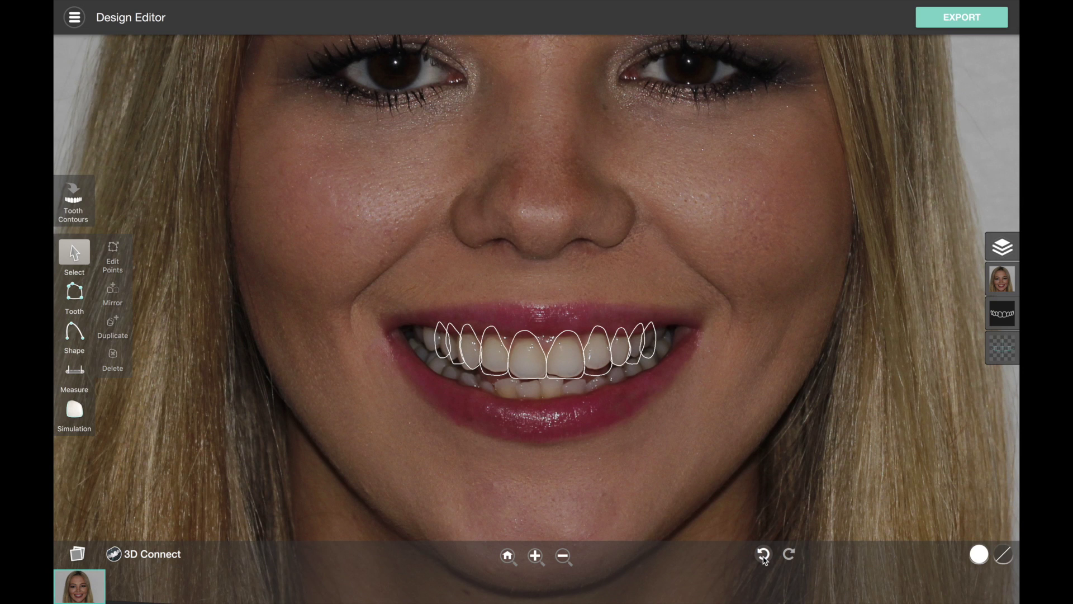
pyautogui.click(764, 556)
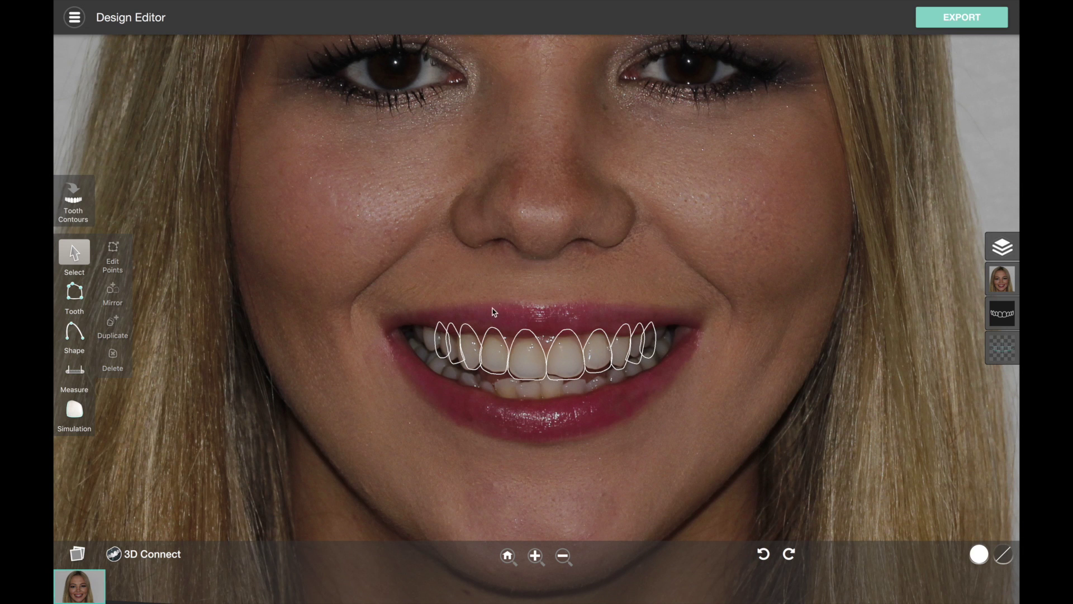
# - Refine the mouth mask by moving and adding points along the upper lip edge and at the mouth corner on the patient's left
pyautogui.scroll(1, 490, 316)
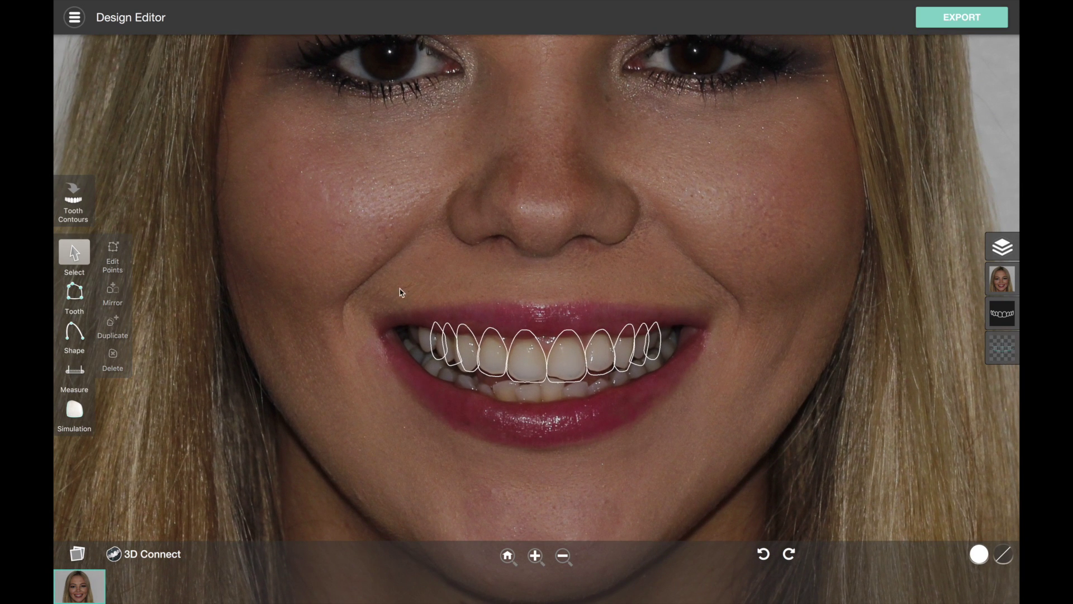
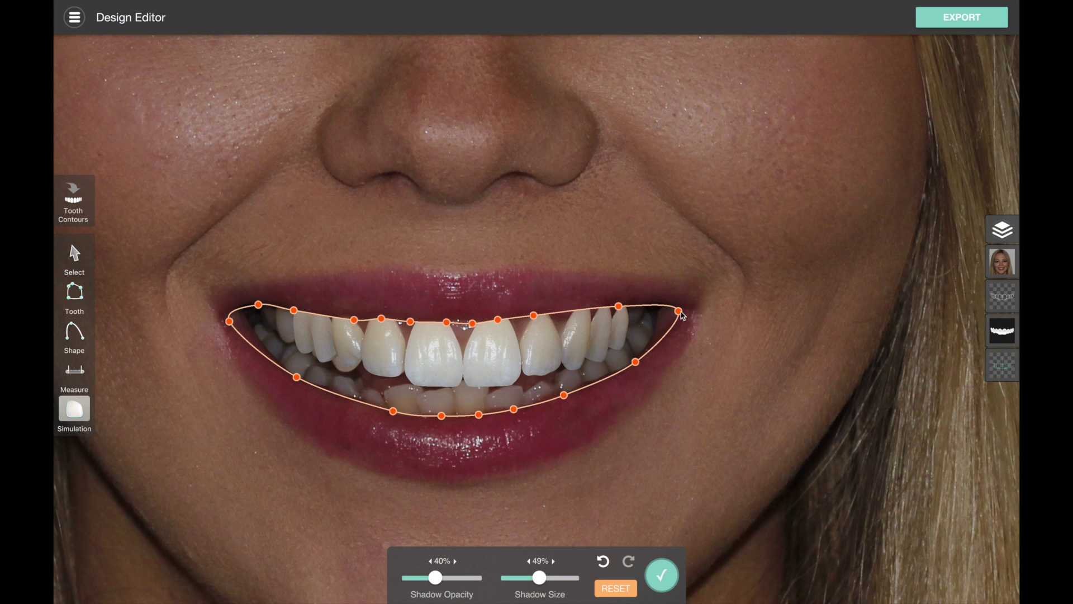
pyautogui.moveTo(619, 307)
pyautogui.mouseDown()
pyautogui.moveTo(623, 315)
pyautogui.moveTo(575, 313)
pyautogui.moveTo(575, 333)
pyautogui.moveTo(574, 320)
pyautogui.moveTo(519, 323)
pyautogui.moveTo(531, 317)
pyautogui.moveTo(498, 330)
pyautogui.moveTo(496, 319)
pyautogui.moveTo(446, 322)
pyautogui.moveTo(431, 338)
pyautogui.moveTo(435, 322)
pyautogui.moveTo(412, 325)
pyautogui.moveTo(418, 342)
pyautogui.moveTo(416, 330)
pyautogui.mouseUp()
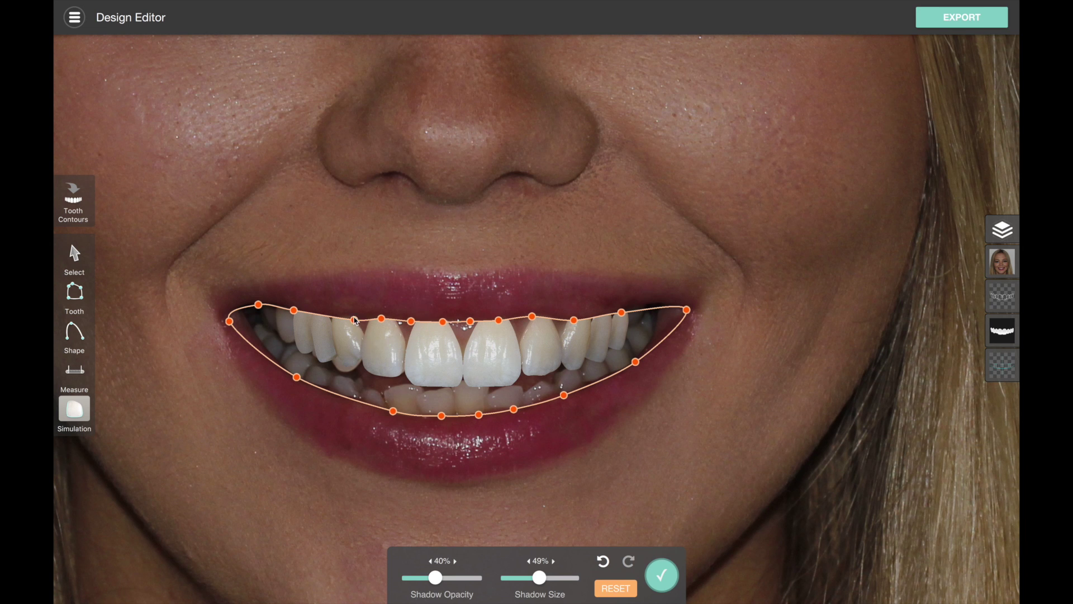
pyautogui.moveTo(330, 320)
pyautogui.mouseDown()
pyautogui.moveTo(328, 344)
pyautogui.moveTo(329, 331)
pyautogui.mouseUp()
pyautogui.scroll(-3, 445, 456)
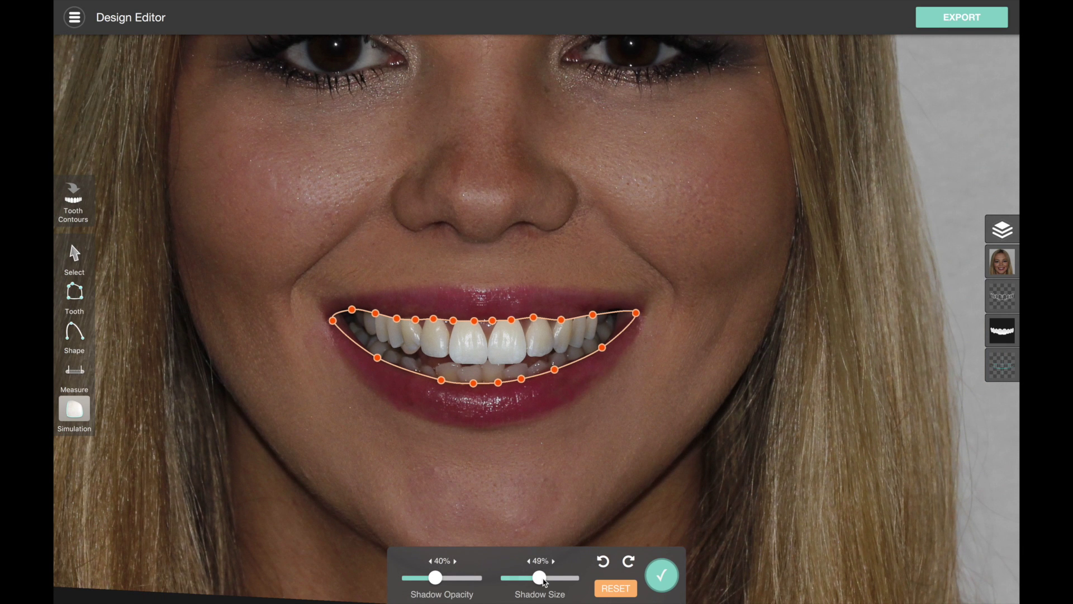
# - Set the mouth mask's shadow opacity to 33% and shadow size to 13%, and apply the mask
pyautogui.moveTo(540, 581); pyautogui.dragTo(518, 582)
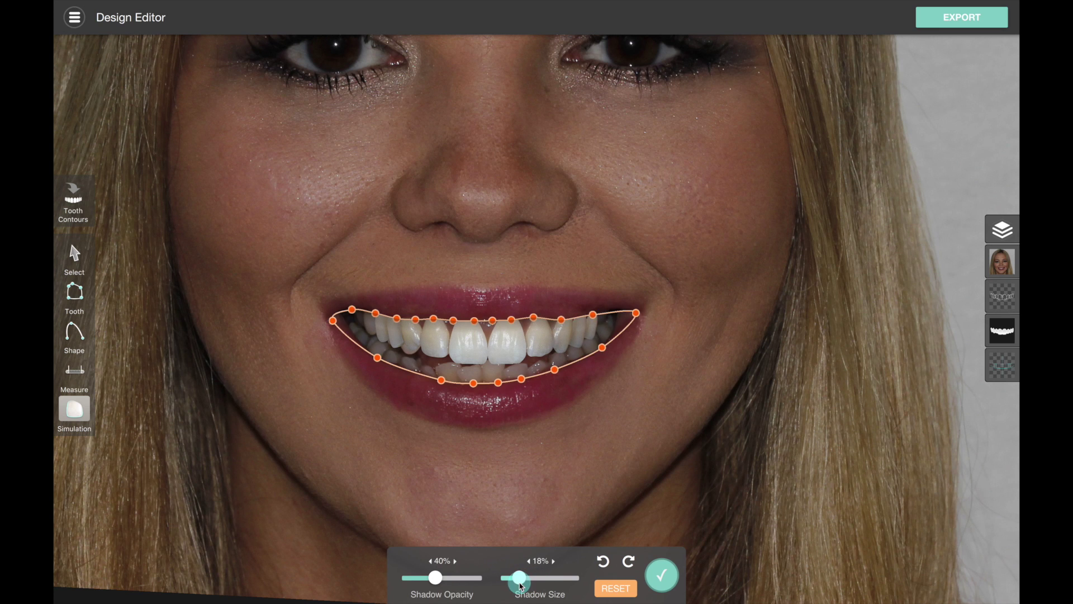
pyautogui.moveTo(439, 582)
pyautogui.mouseDown()
pyautogui.moveTo(427, 581)
pyautogui.moveTo(441, 580)
pyautogui.mouseUp()
pyautogui.moveTo(518, 579); pyautogui.dragTo(518, 581)
pyautogui.moveTo(439, 578); pyautogui.dragTo(432, 580)
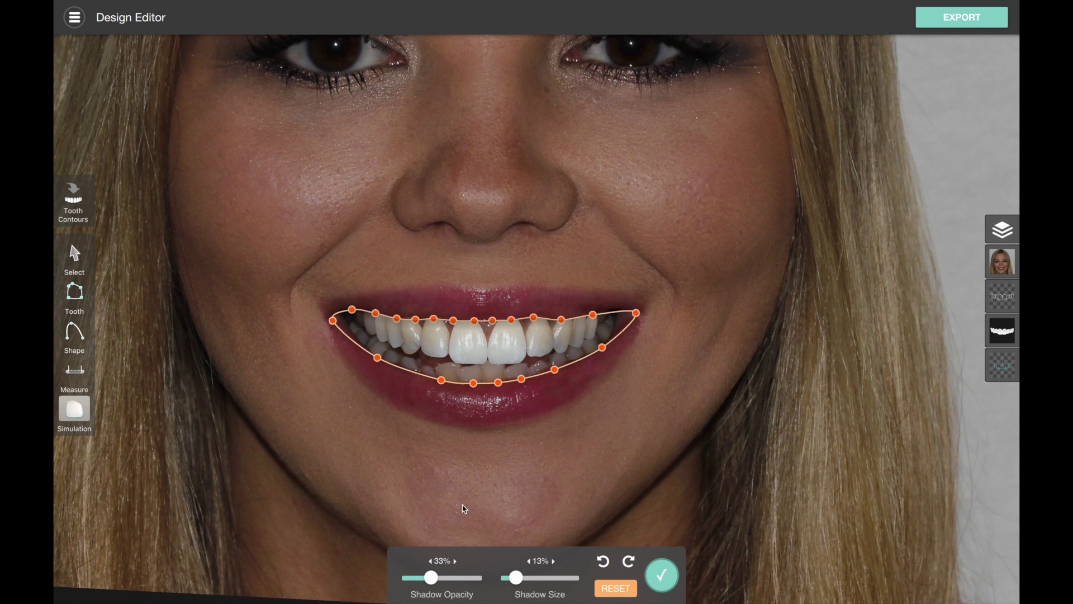
pyautogui.click(662, 575)
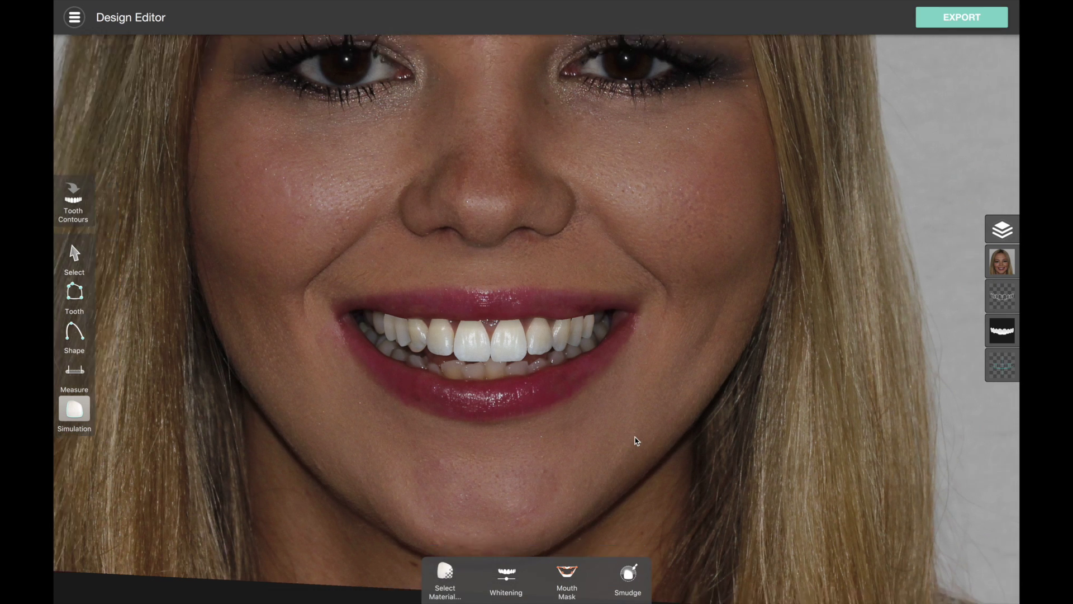
# - Open the whitening settings of the tooth simulation and close them
pyautogui.moveTo(642, 366); pyautogui.dragTo(630, 415)
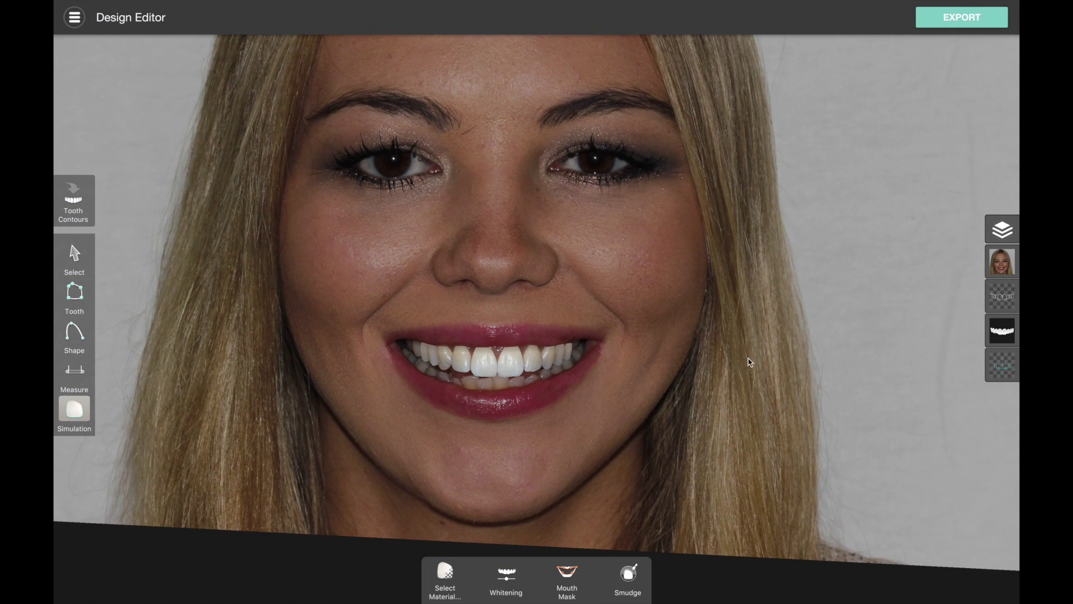
pyautogui.moveTo(1002, 331); pyautogui.dragTo(1002, 331)
pyautogui.click(512, 576)
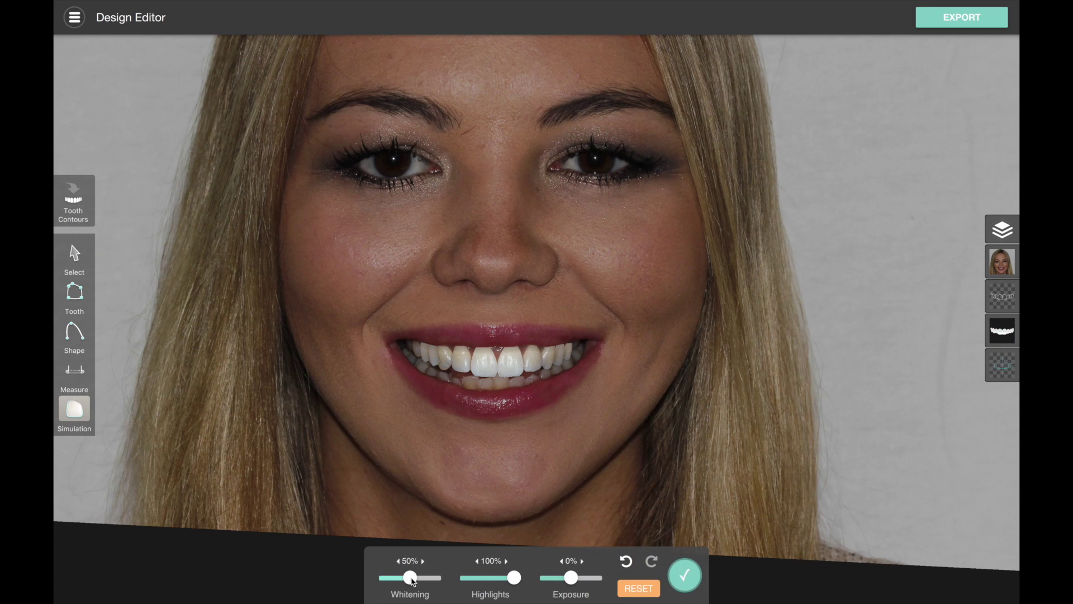
pyautogui.click(685, 573)
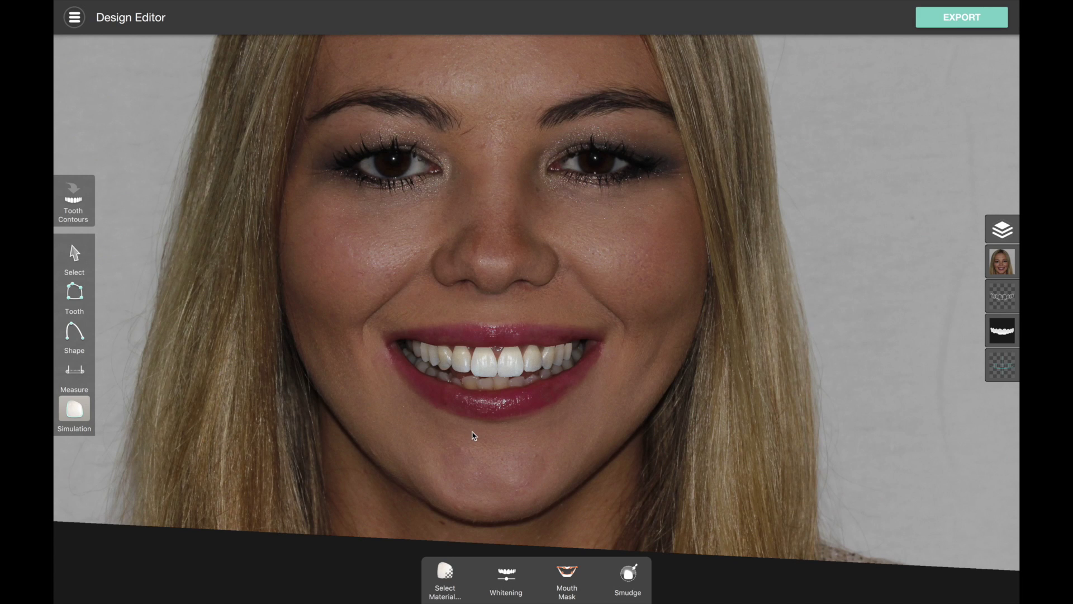
# - Set the tooth simulation's whitening to 61%, highlights to 98% and exposure to -27%, and apply the adjustment
pyautogui.click(506, 574)
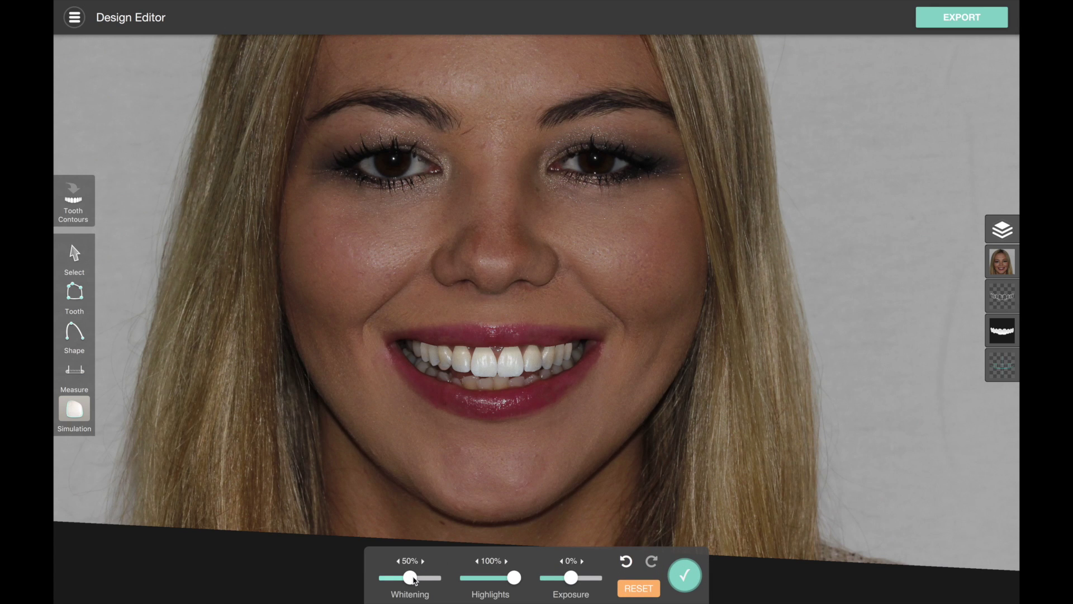
pyautogui.moveTo(412, 582); pyautogui.dragTo(369, 577)
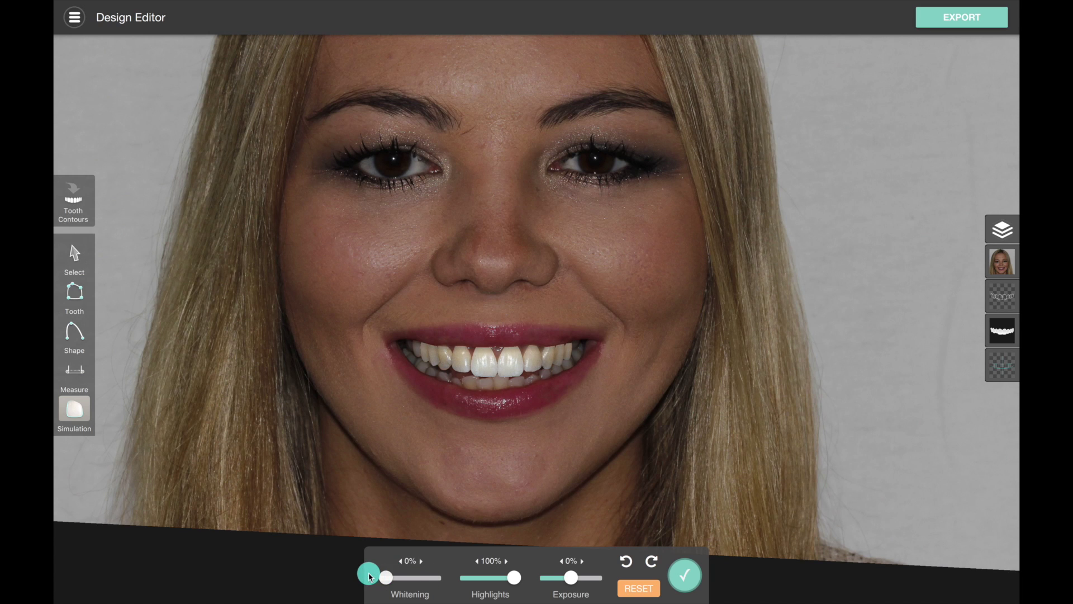
pyautogui.moveTo(369, 577); pyautogui.dragTo(415, 580)
pyautogui.moveTo(516, 580)
pyautogui.mouseDown()
pyautogui.moveTo(456, 580)
pyautogui.moveTo(512, 578)
pyautogui.mouseUp()
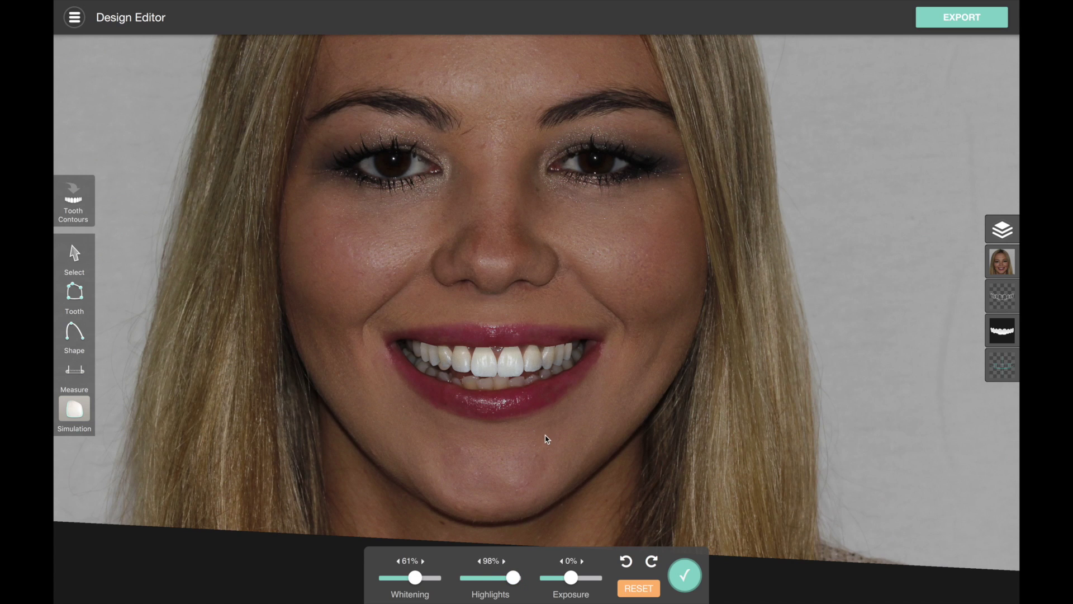
pyautogui.moveTo(574, 579); pyautogui.dragTo(566, 579)
pyautogui.scroll(-2, 571, 471)
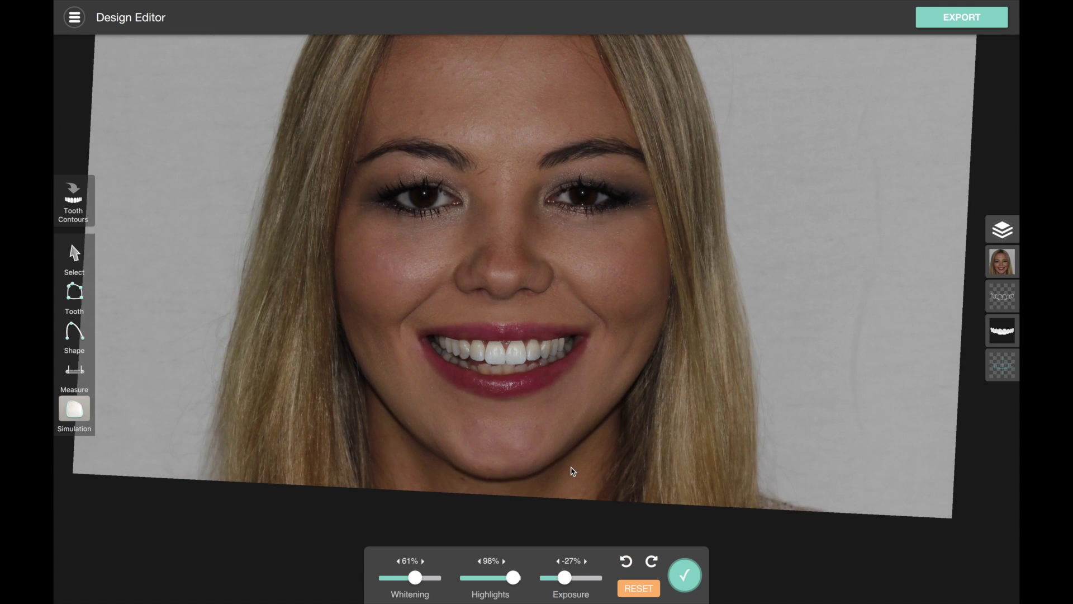
pyautogui.scroll(3, 572, 471)
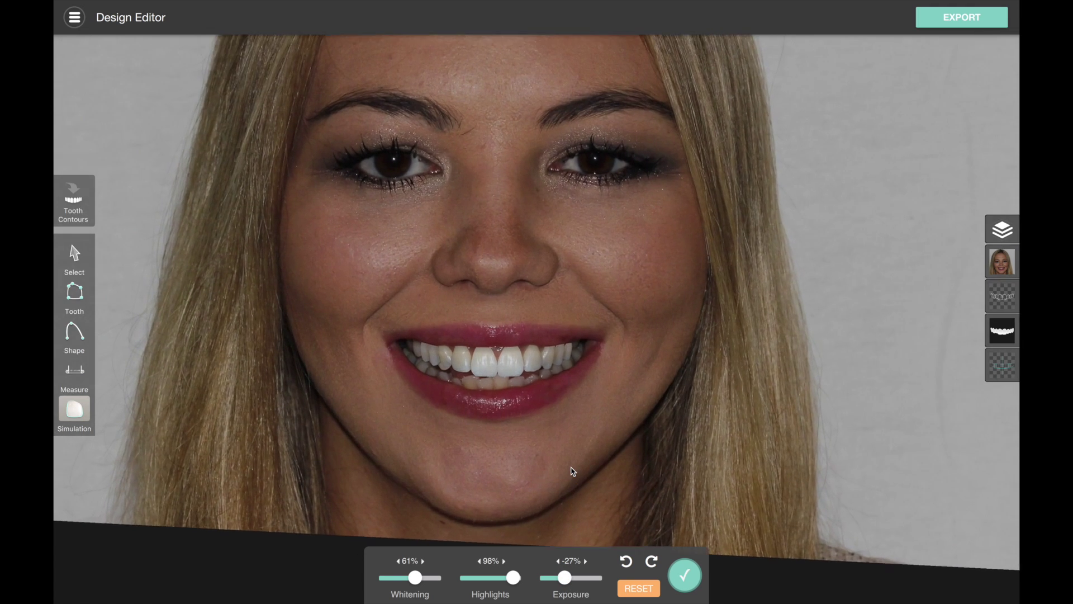
pyautogui.click(685, 574)
# - Expand the layers list and show the Design layer's tooth outlines over the simulation
pyautogui.scroll(2, 611, 469)
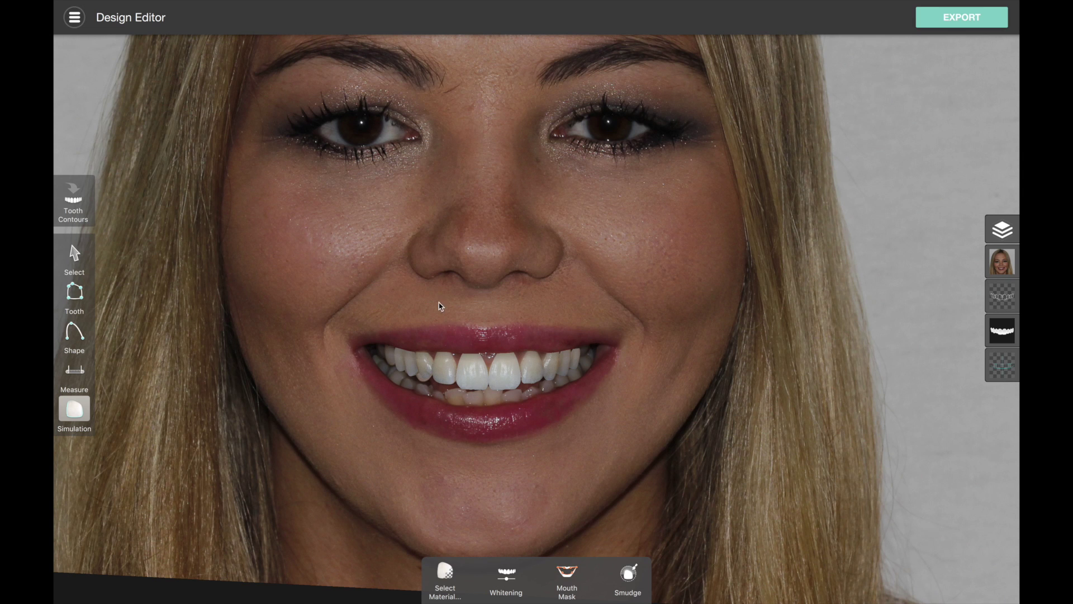
pyautogui.click(1007, 234)
pyautogui.click(954, 297)
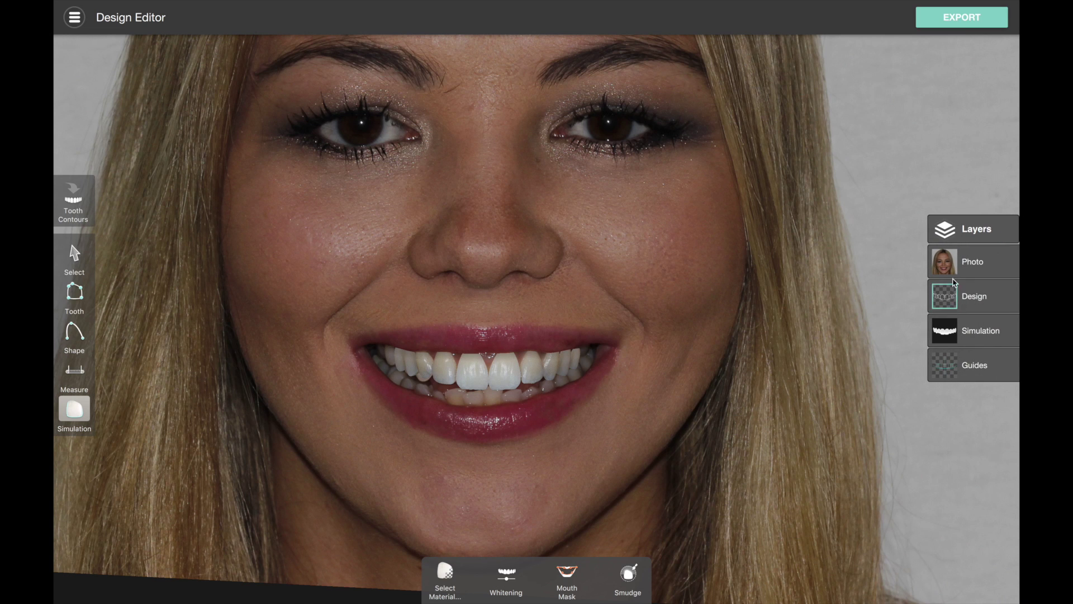
pyautogui.click(951, 336)
pyautogui.click(946, 303)
pyautogui.click(946, 303)
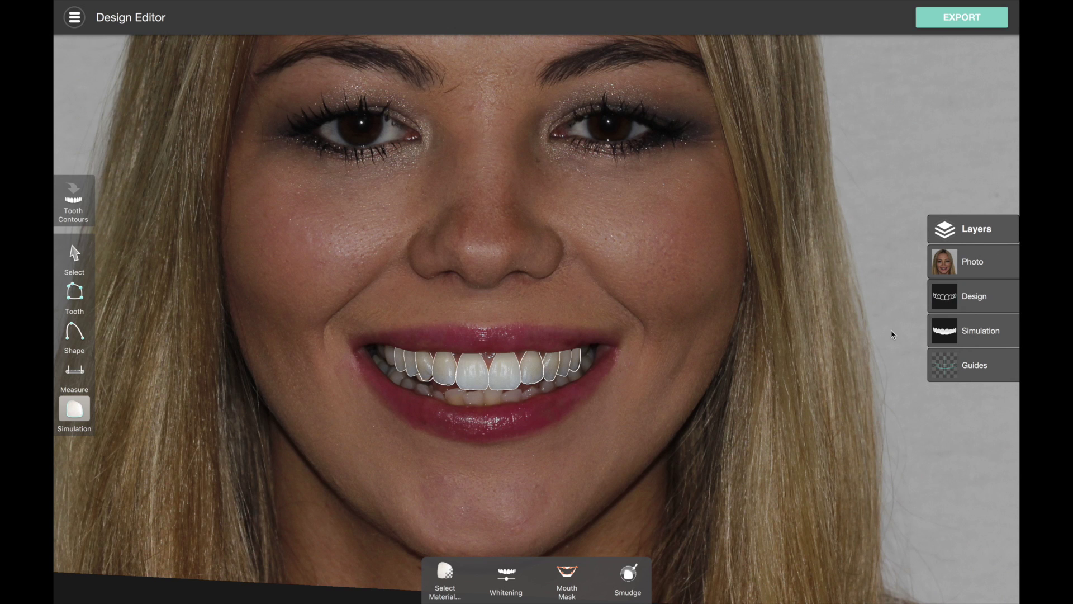
# - Nudge the simulated canine on the patient's right and slightly resize both lateral incisors
pyautogui.scroll(3, 834, 362)
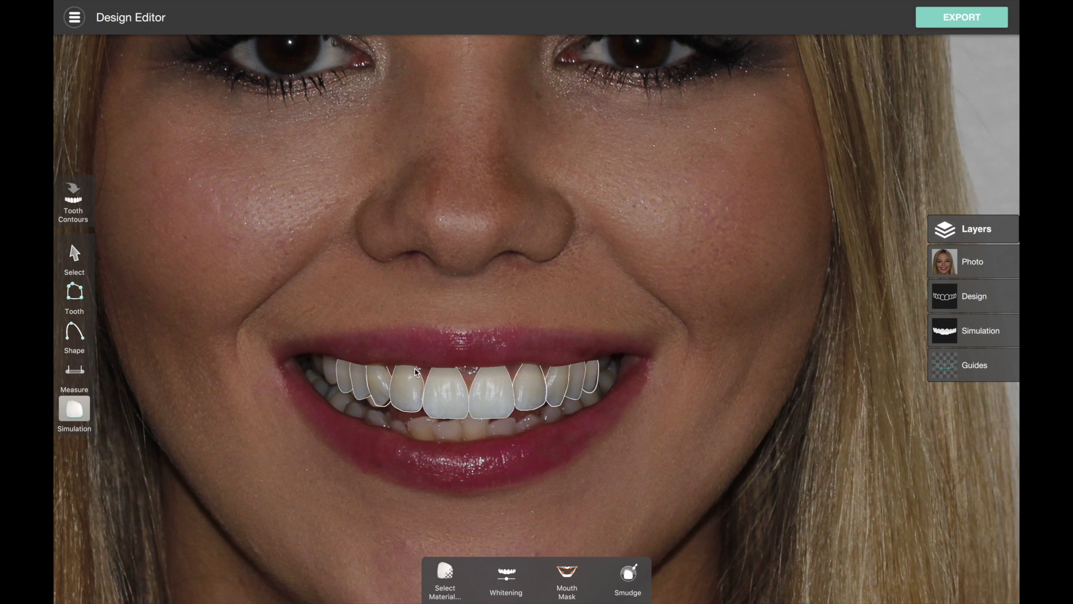
pyautogui.click(379, 394)
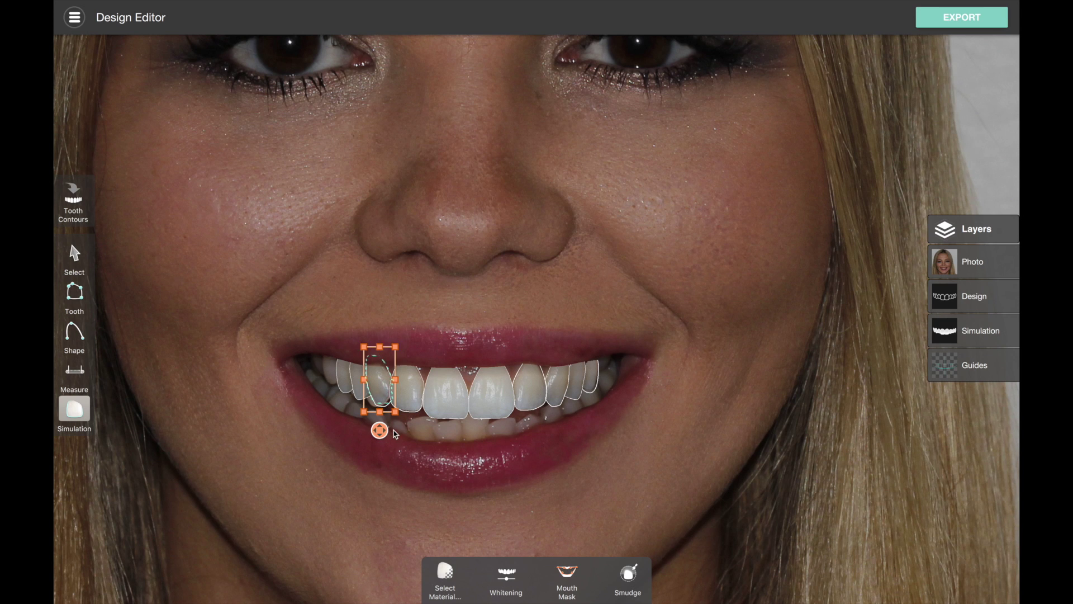
pyautogui.moveTo(384, 436)
pyautogui.mouseDown()
pyautogui.moveTo(395, 411)
pyautogui.moveTo(381, 432)
pyautogui.mouseUp()
pyautogui.click(528, 398)
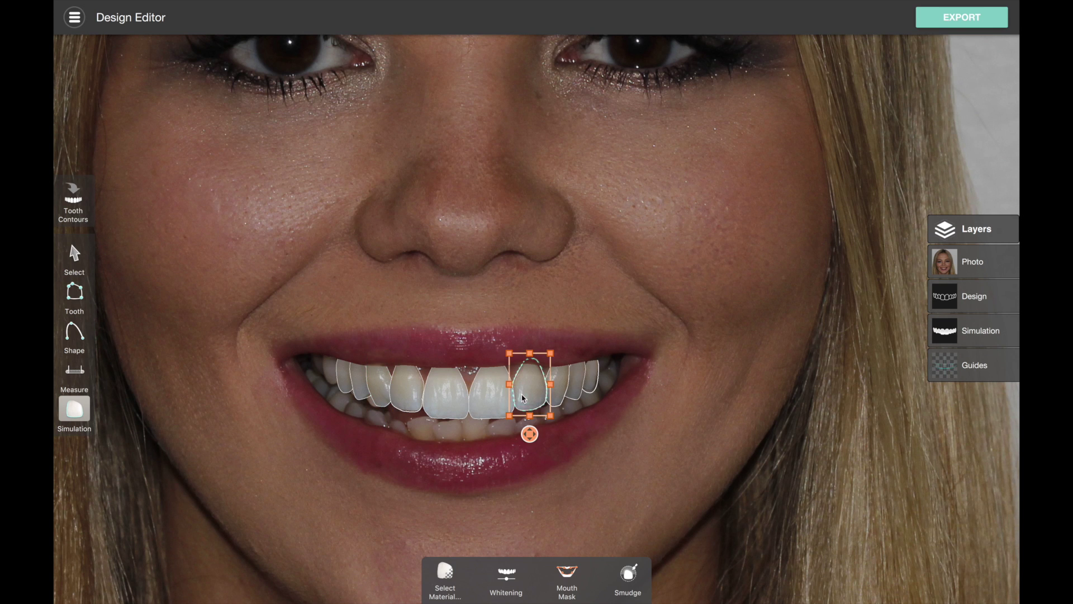
pyautogui.moveTo(552, 414); pyautogui.dragTo(551, 416)
pyautogui.click(408, 406)
pyautogui.moveTo(427, 420); pyautogui.dragTo(427, 418)
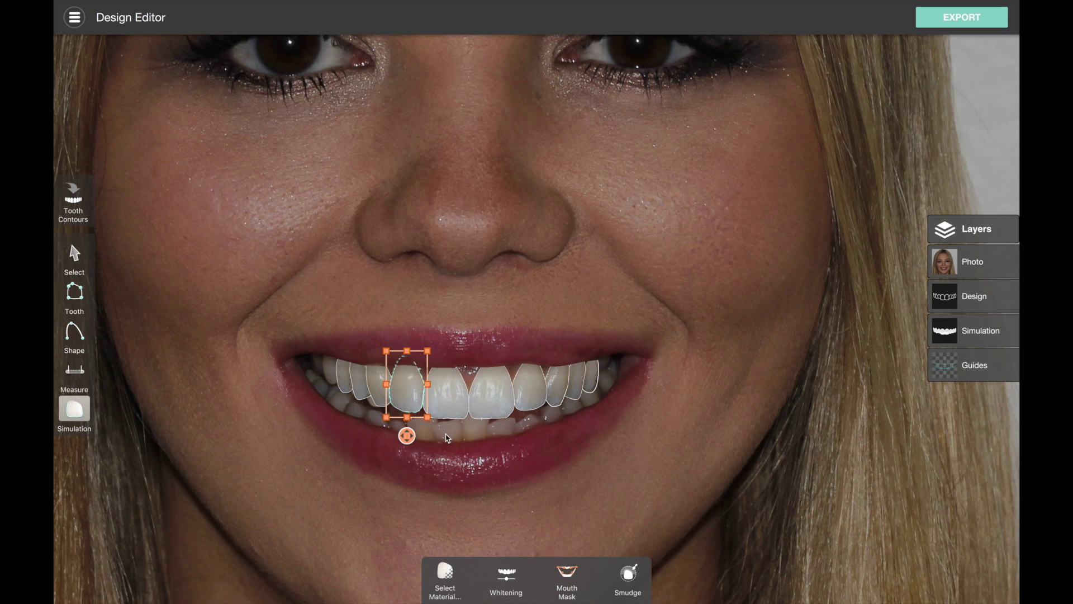
pyautogui.click(476, 438)
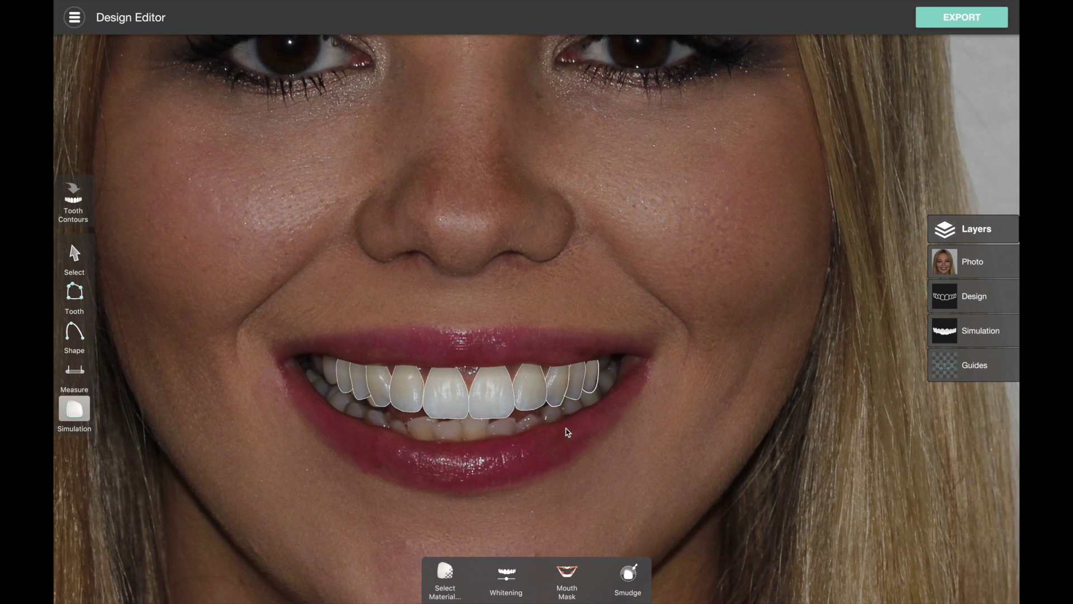
# - Slightly adjust the position and size of the rearmost simulated premolar on the patient's left and clear the selection
pyautogui.click(593, 386)
pyautogui.moveTo(591, 414); pyautogui.dragTo(604, 400)
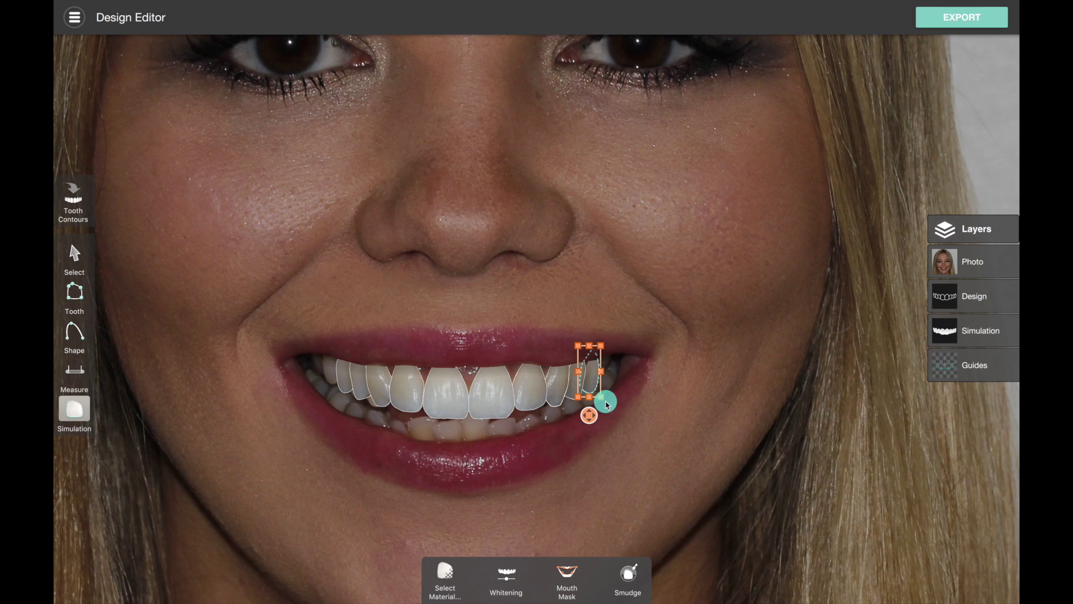
pyautogui.click(639, 397)
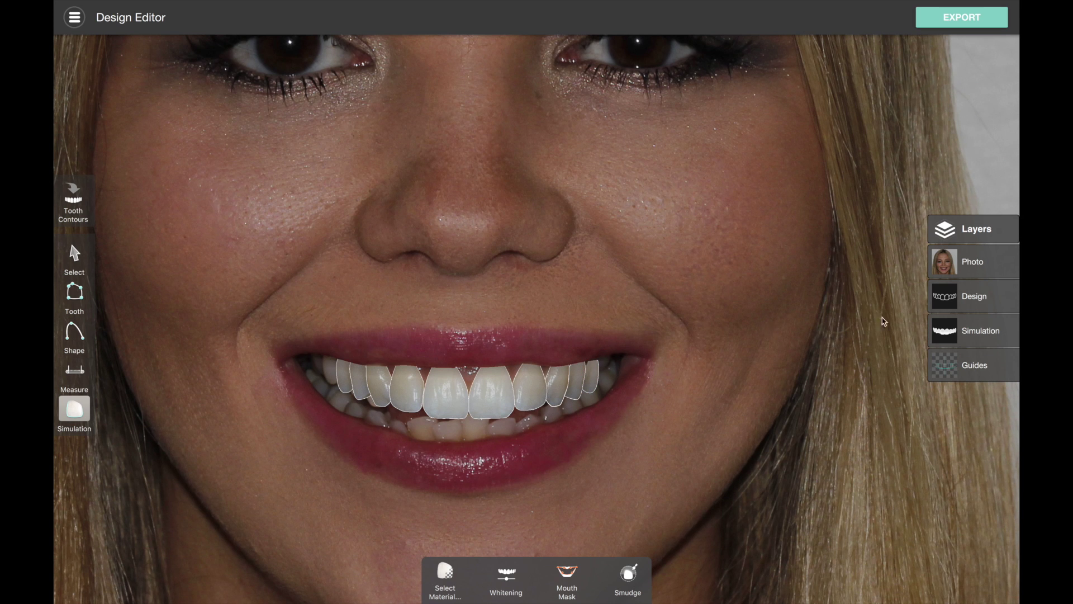
# - Hide the Design layer's tooth outlines and collapse the layers list
pyautogui.click(944, 296)
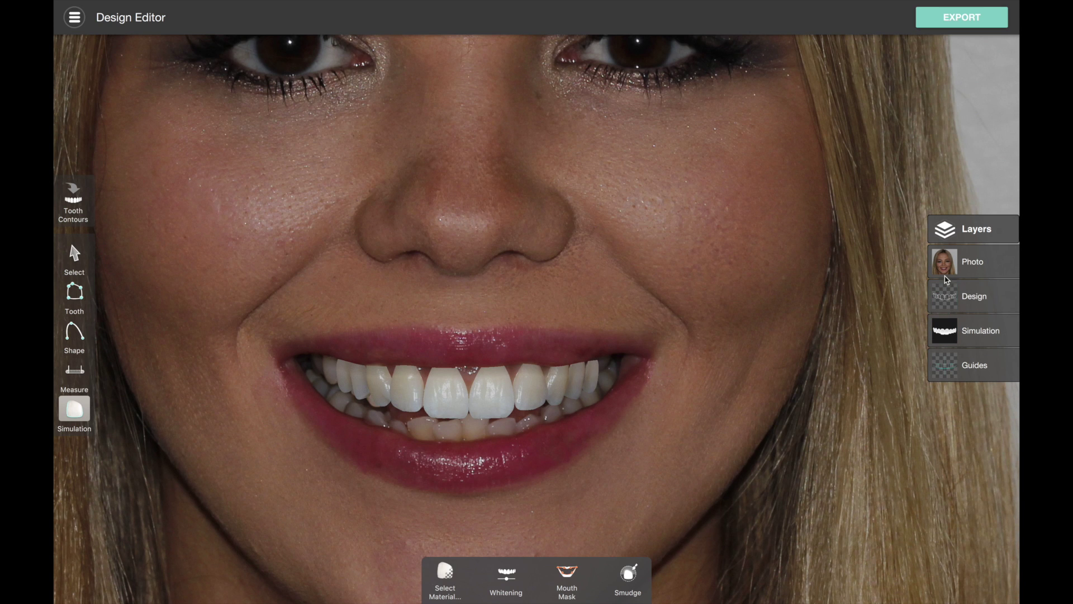
pyautogui.click(946, 234)
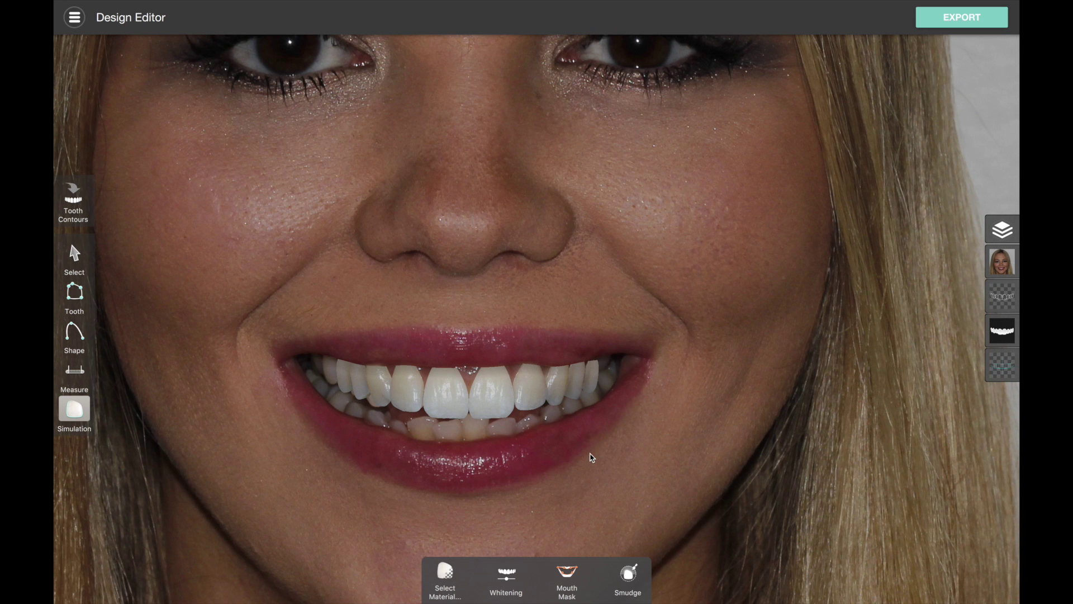
# - Set the Smudge brush size to 33% and try smudging the simulated canine on the patient's right, undoing the last two strokes
pyautogui.scroll(5, 592, 457)
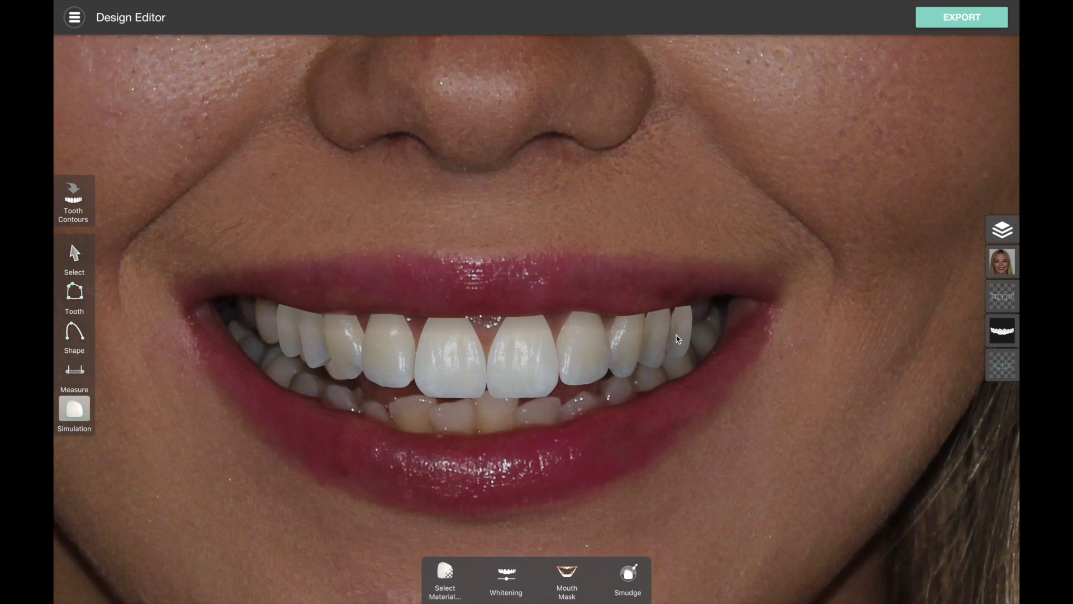
pyautogui.scroll(1, 677, 338)
pyautogui.click(629, 572)
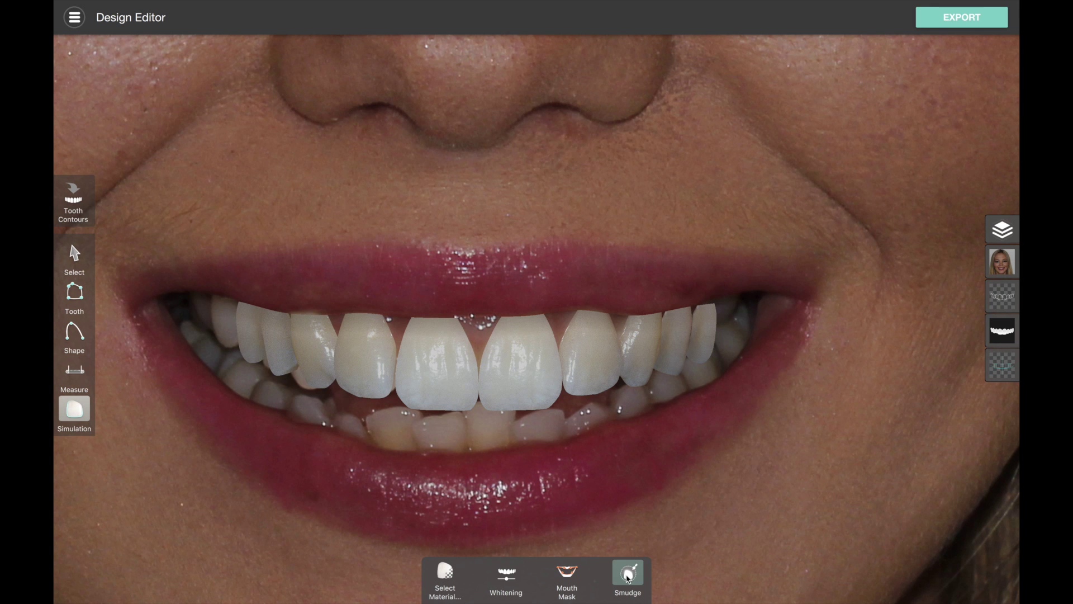
pyautogui.moveTo(435, 576); pyautogui.dragTo(457, 576)
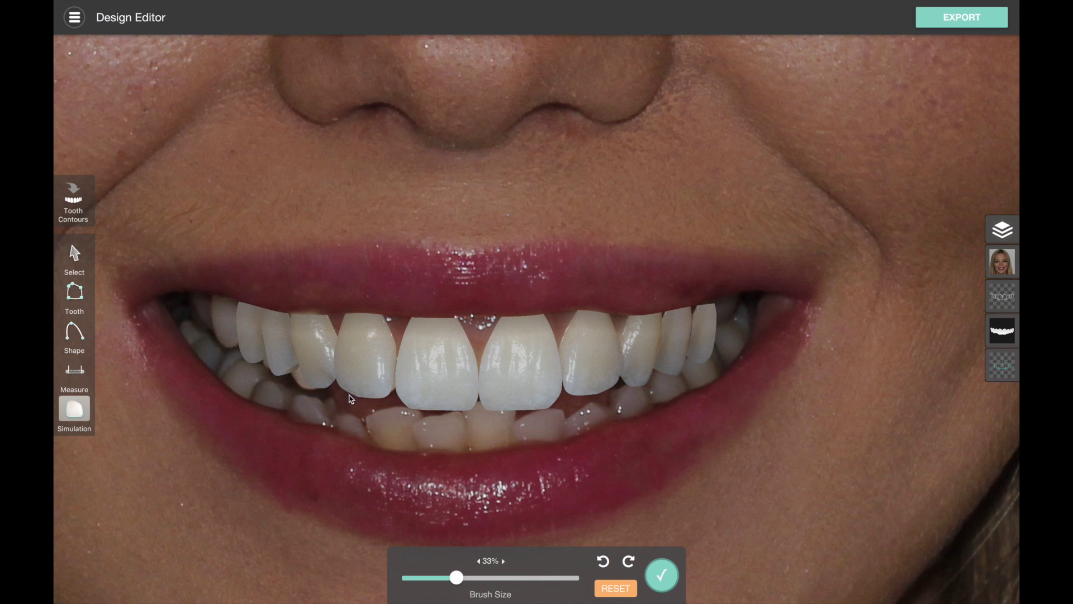
pyautogui.moveTo(300, 381); pyautogui.dragTo(306, 350)
pyautogui.moveTo(302, 388); pyautogui.dragTo(309, 353)
pyautogui.moveTo(308, 389)
pyautogui.mouseDown()
pyautogui.moveTo(310, 358)
pyautogui.moveTo(296, 371)
pyautogui.moveTo(307, 349)
pyautogui.mouseUp()
pyautogui.click(603, 559)
pyautogui.click(603, 559)
# - Smudge spots on both simulated canines and on the central and lateral incisors on the patient's right, and apply the result
pyautogui.moveTo(300, 382)
pyautogui.mouseDown()
pyautogui.moveTo(312, 347)
pyautogui.moveTo(310, 383)
pyautogui.moveTo(319, 338)
pyautogui.moveTo(310, 383)
pyautogui.moveTo(311, 351)
pyautogui.moveTo(297, 368)
pyautogui.moveTo(283, 342)
pyautogui.moveTo(268, 352)
pyautogui.moveTo(281, 344)
pyautogui.mouseUp()
pyautogui.moveTo(622, 331); pyautogui.dragTo(618, 358)
pyautogui.moveTo(479, 356); pyautogui.dragTo(457, 379)
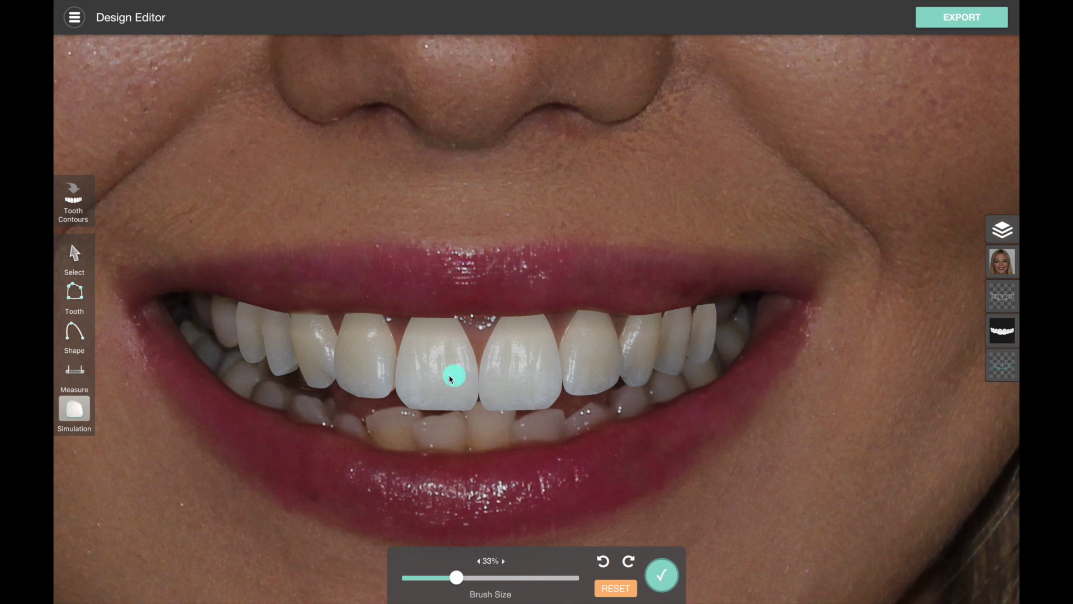
pyautogui.moveTo(395, 392)
pyautogui.mouseDown()
pyautogui.moveTo(360, 360)
pyautogui.moveTo(393, 387)
pyautogui.moveTo(367, 355)
pyautogui.mouseUp()
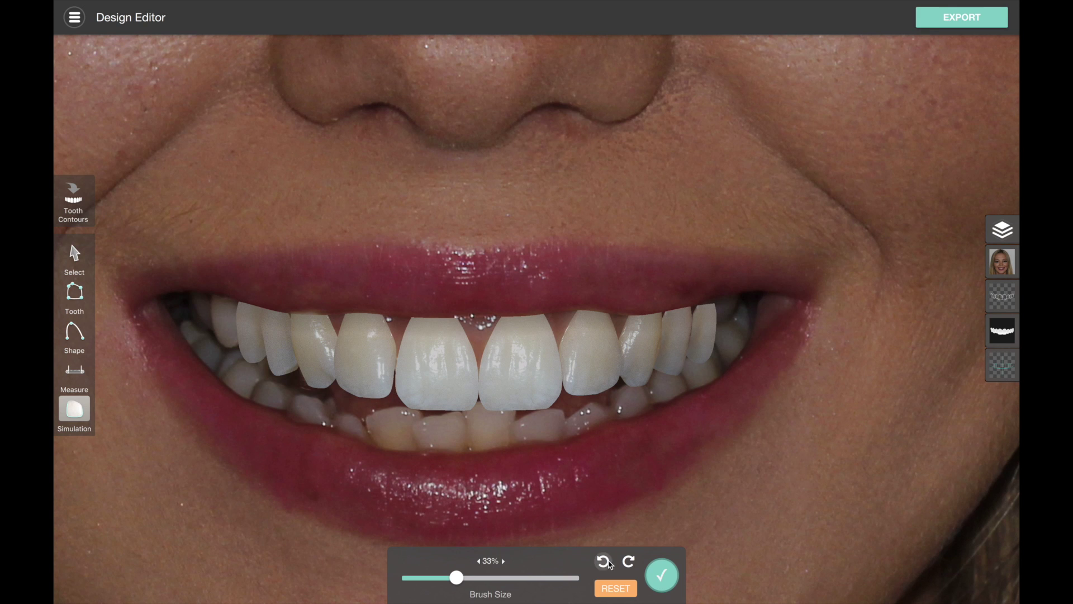
pyautogui.click(662, 575)
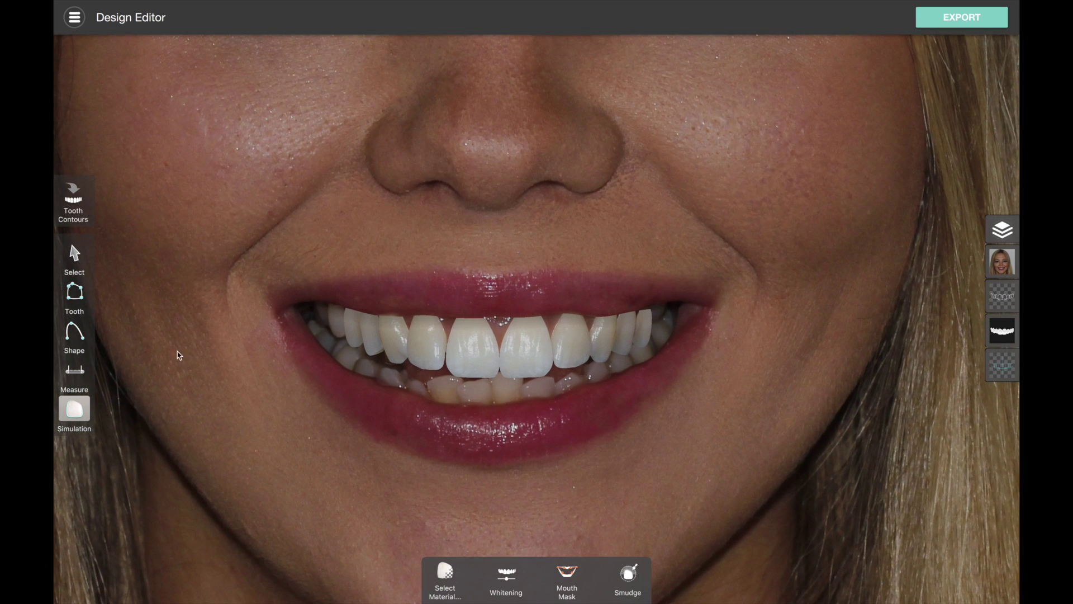
# - Slightly widen the simulated lateral incisor on the patient's right toward the central incisor and clear the selection
pyautogui.click(75, 257)
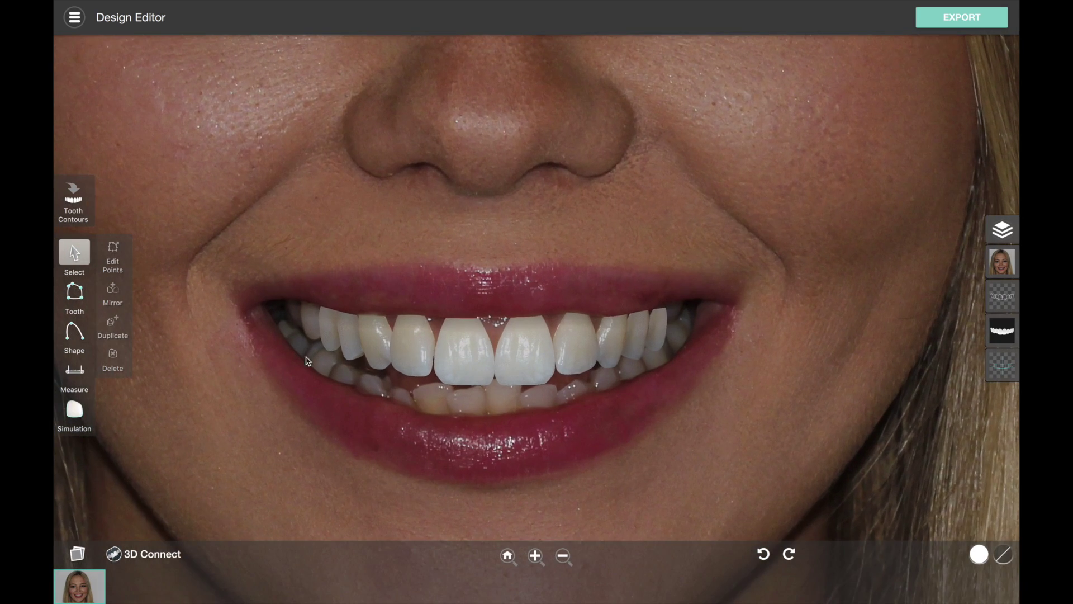
pyautogui.click(398, 353)
pyautogui.moveTo(435, 346); pyautogui.dragTo(443, 342)
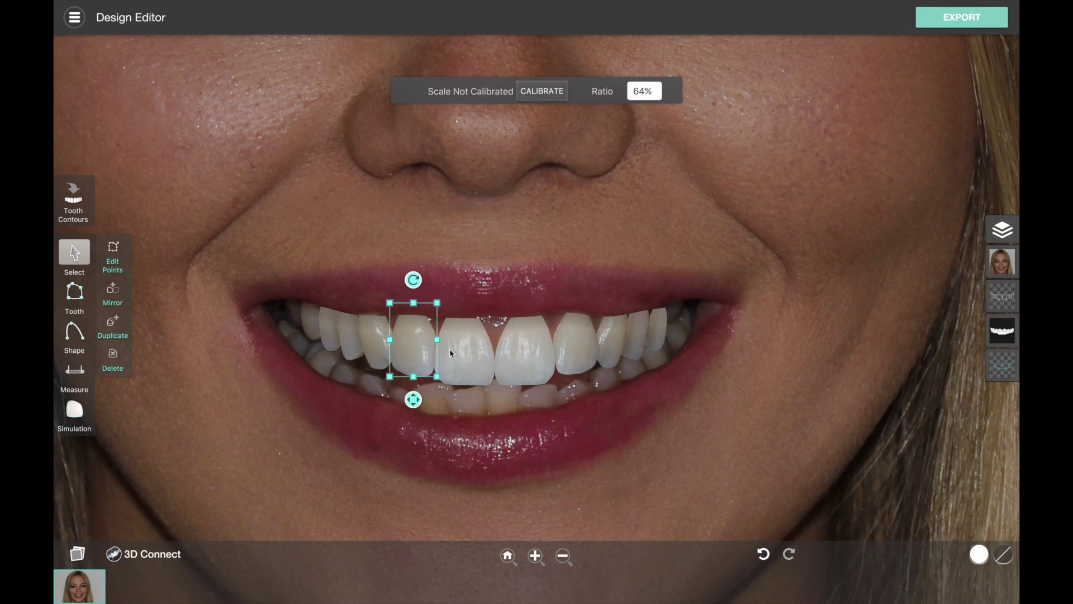
pyautogui.click(483, 423)
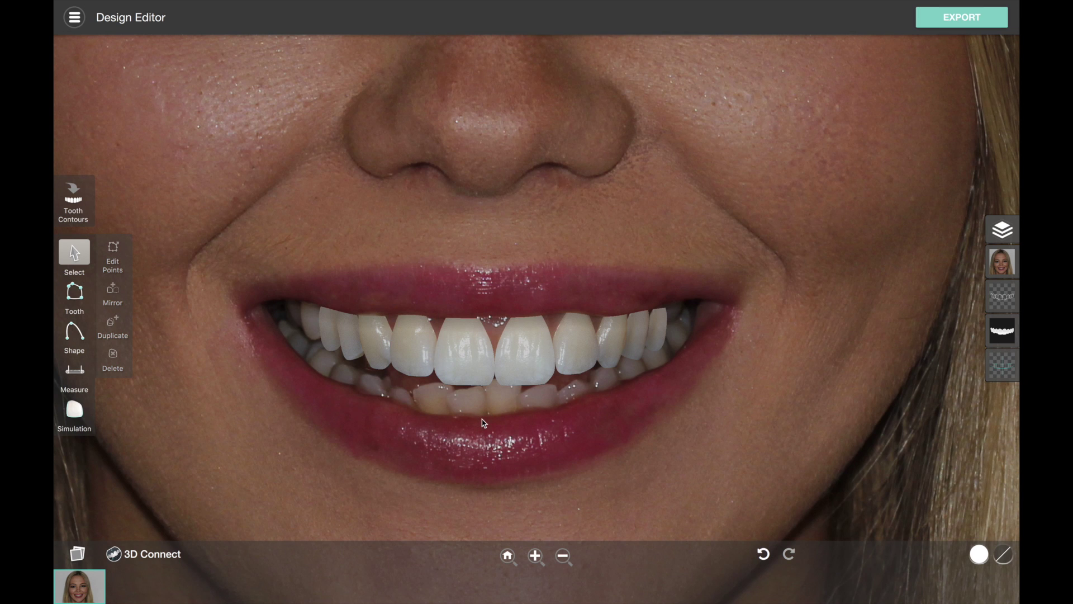
# - Select both simulated central incisors, fine-tune their height at the lower and upper edges, and clear the selection
pyautogui.scroll(-5, 467, 411)
pyautogui.moveTo(618, 366); pyautogui.dragTo(606, 433)
pyautogui.click(510, 385)
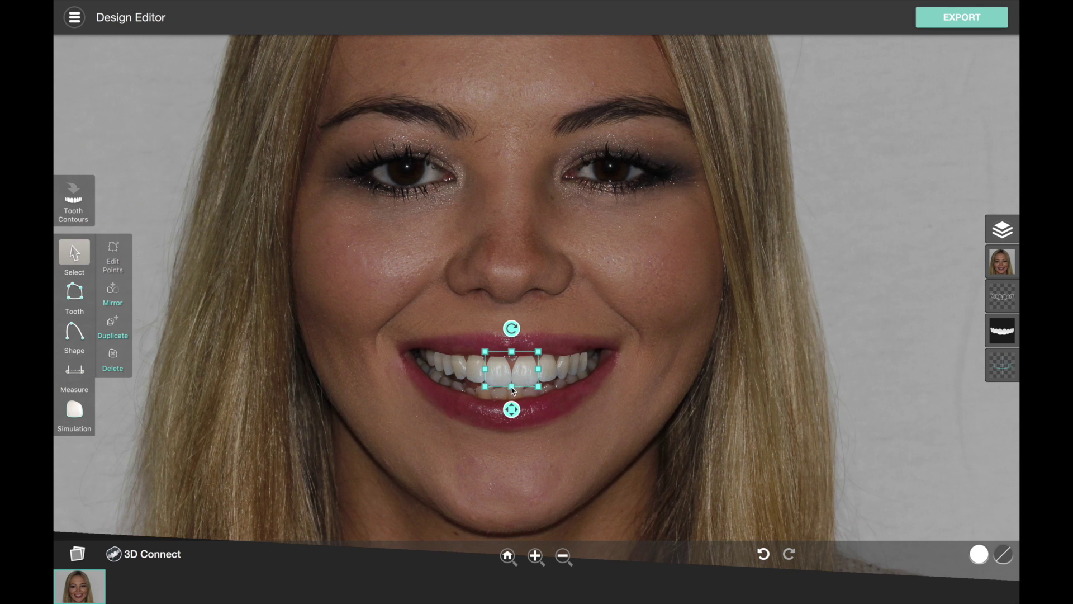
pyautogui.click(511, 387)
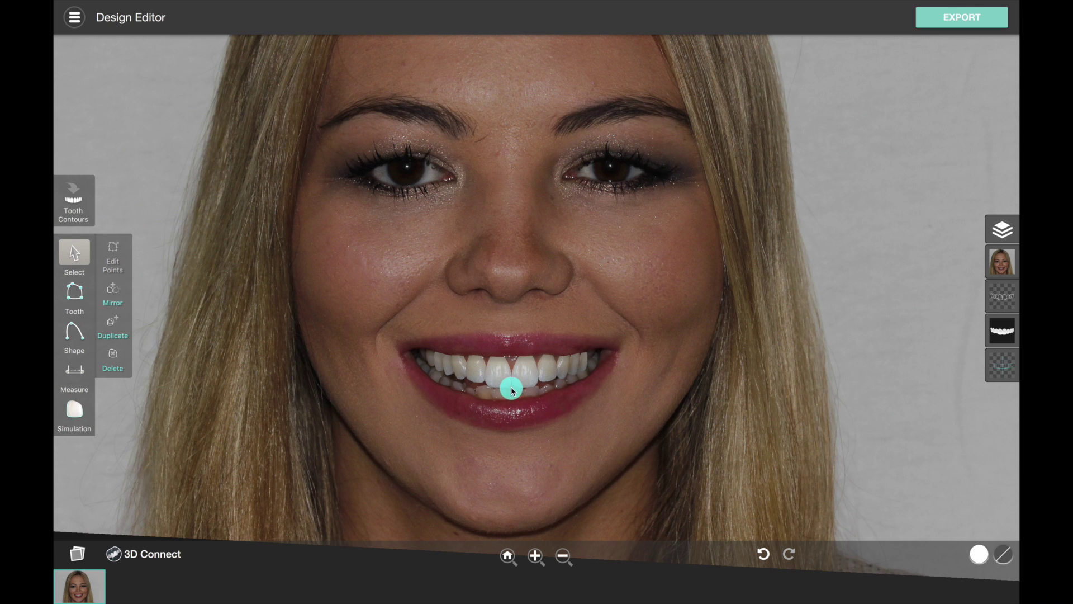
pyautogui.click(511, 387)
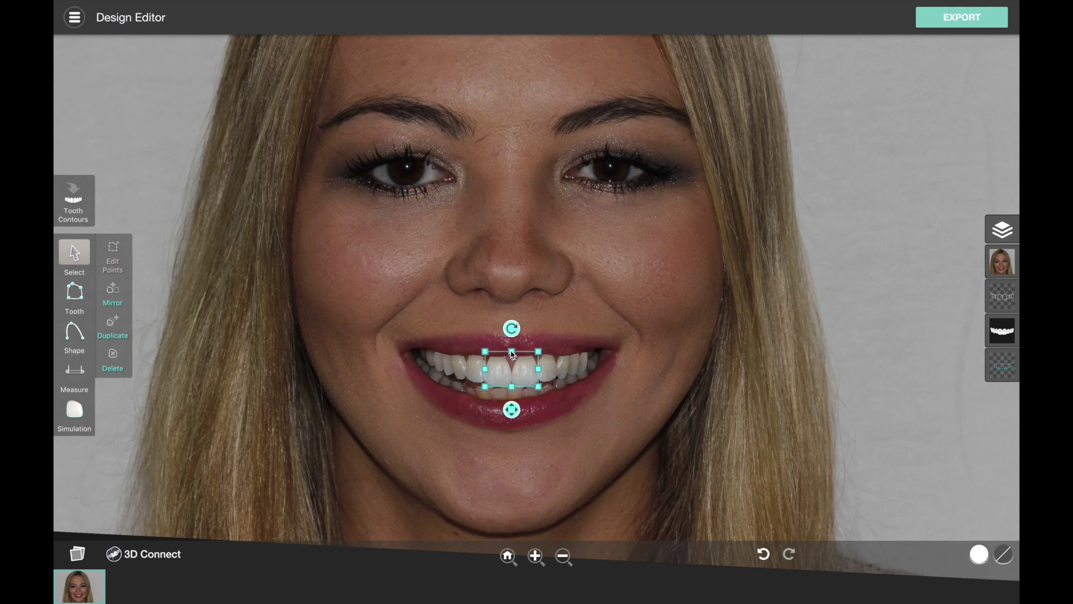
pyautogui.moveTo(511, 354); pyautogui.dragTo(510, 352)
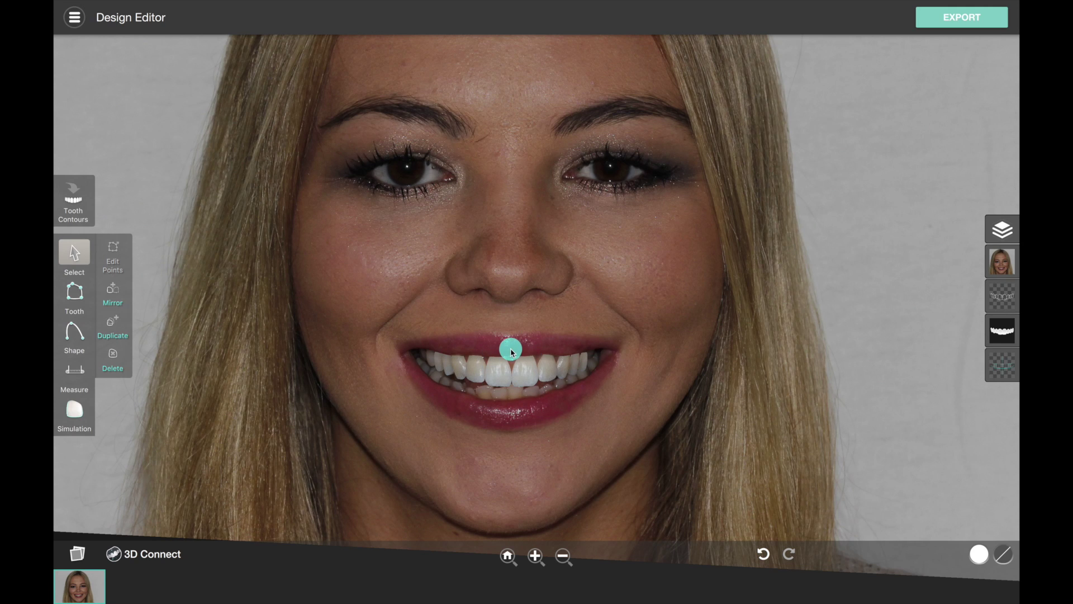
pyautogui.click(592, 410)
# - Compare the original smile with the new design by repeatedly hiding and showing the Simulation layer
pyautogui.scroll(2, 592, 413)
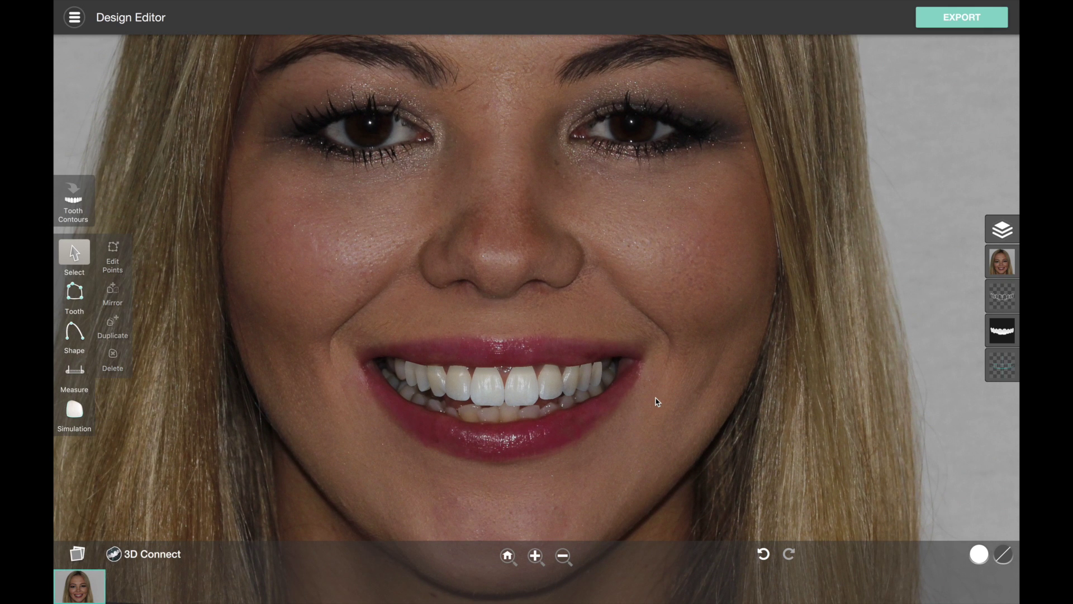
pyautogui.moveTo(652, 402); pyautogui.dragTo(565, 371)
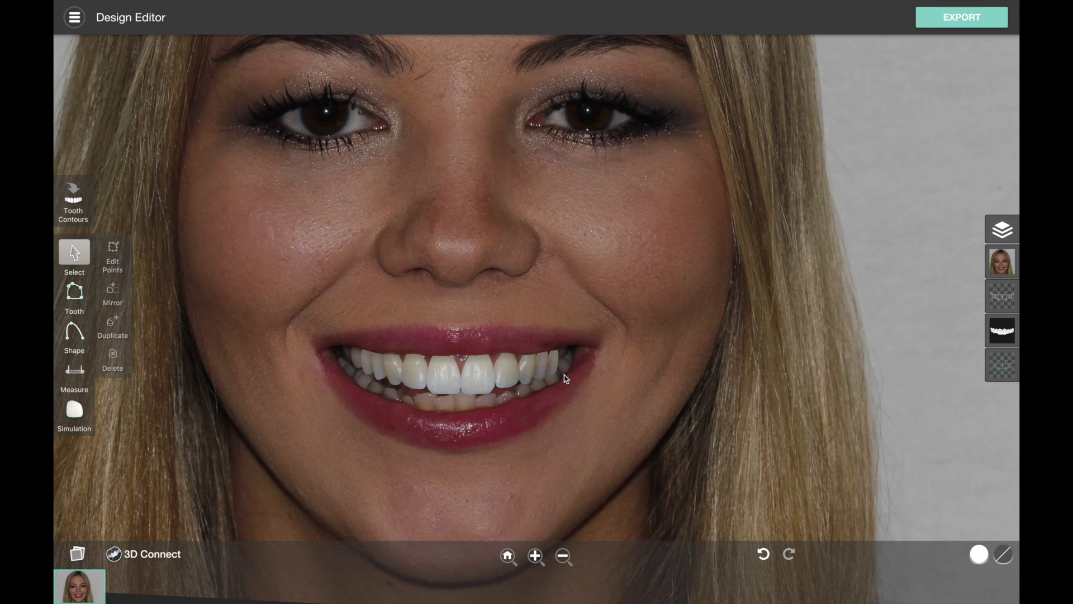
pyautogui.click(1006, 333)
pyautogui.click(1006, 334)
pyautogui.click(1006, 334)
pyautogui.scroll(-3, 808, 366)
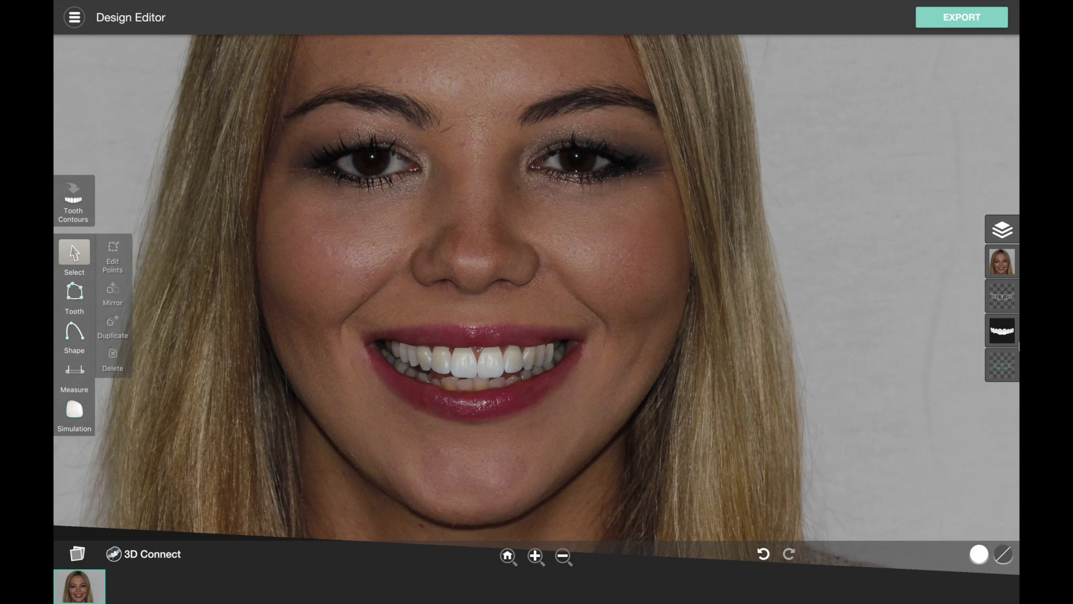
pyautogui.click(1003, 328)
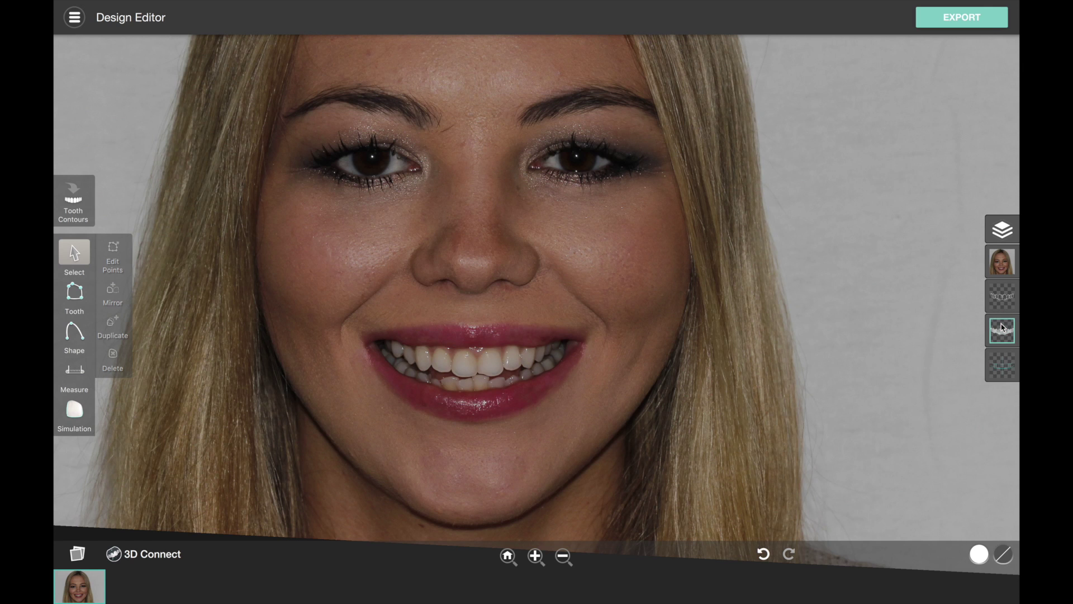
pyautogui.click(1003, 330)
pyautogui.click(1002, 330)
pyautogui.click(1001, 331)
pyautogui.click(1000, 330)
pyautogui.click(999, 330)
pyautogui.scroll(-2, 804, 365)
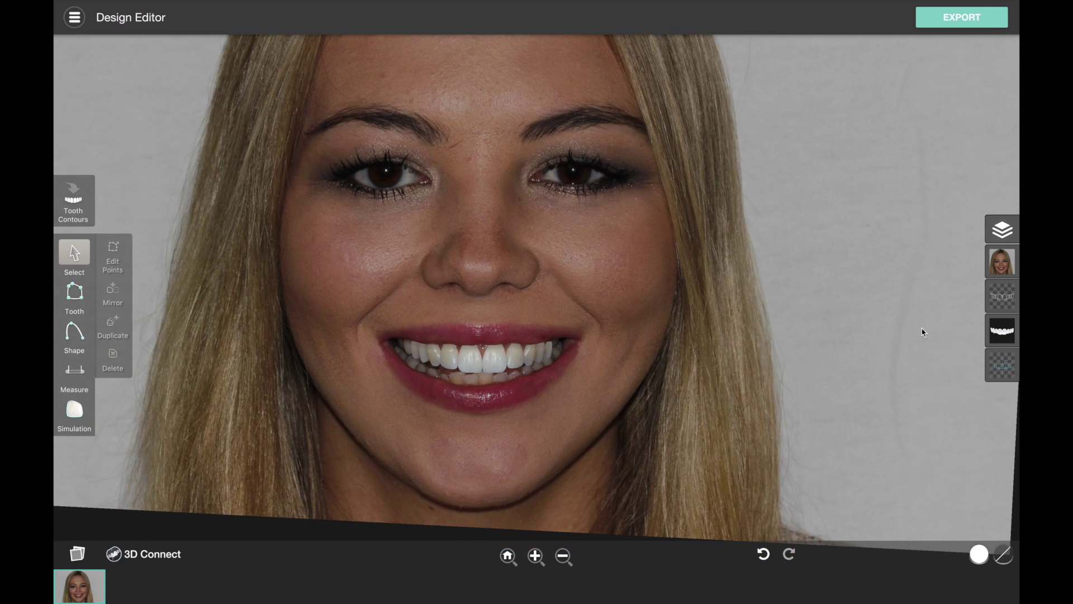
pyautogui.click(999, 335)
pyautogui.click(999, 335)
# - Open the image export for the finished design and reposition the photo within the square frame
pyautogui.click(74, 18)
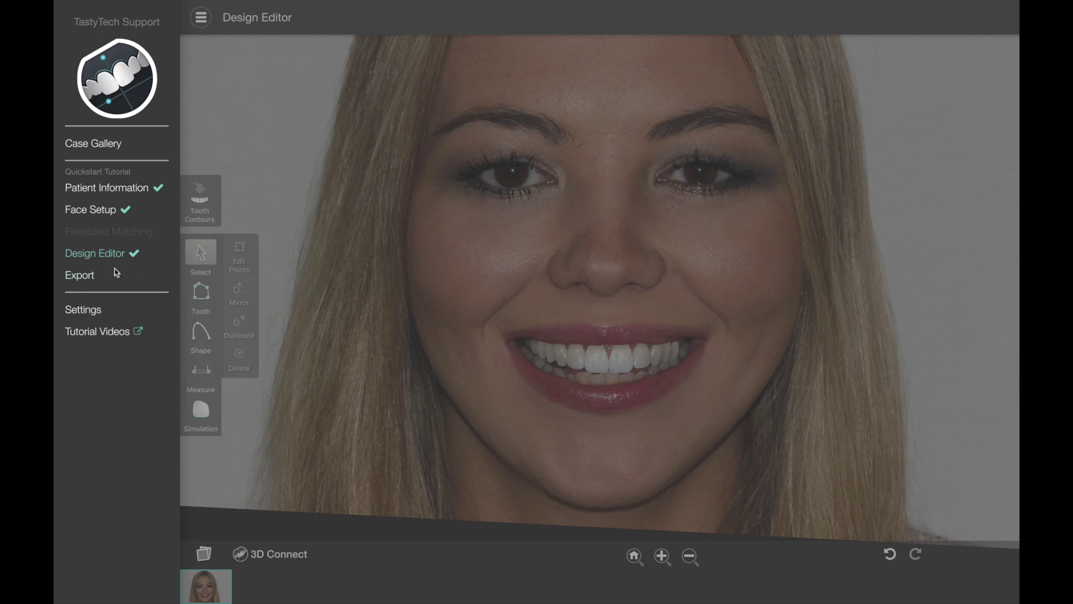
pyautogui.click(434, 233)
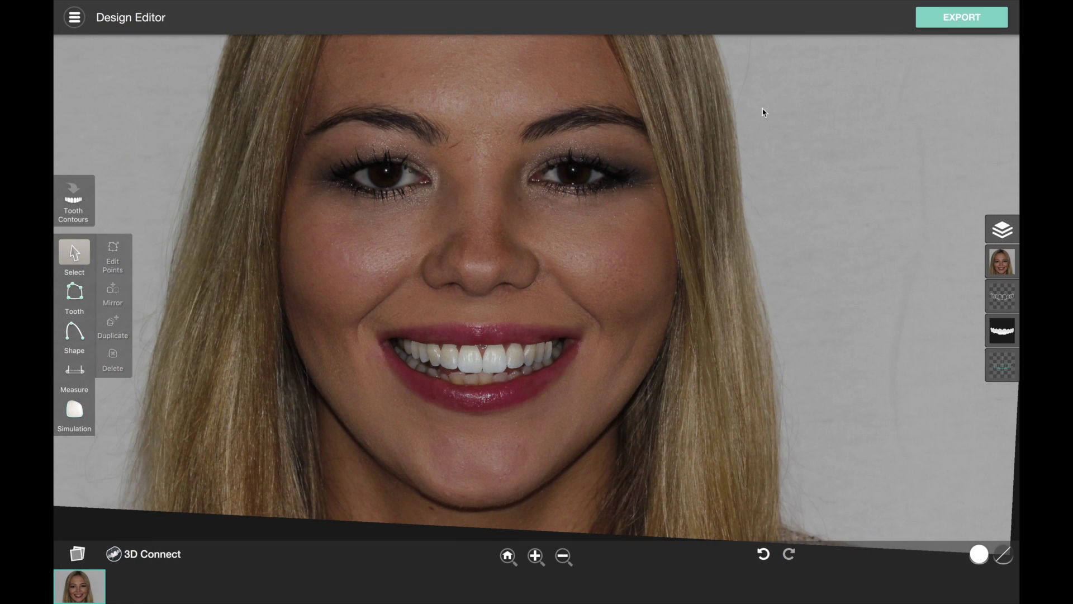
pyautogui.click(957, 22)
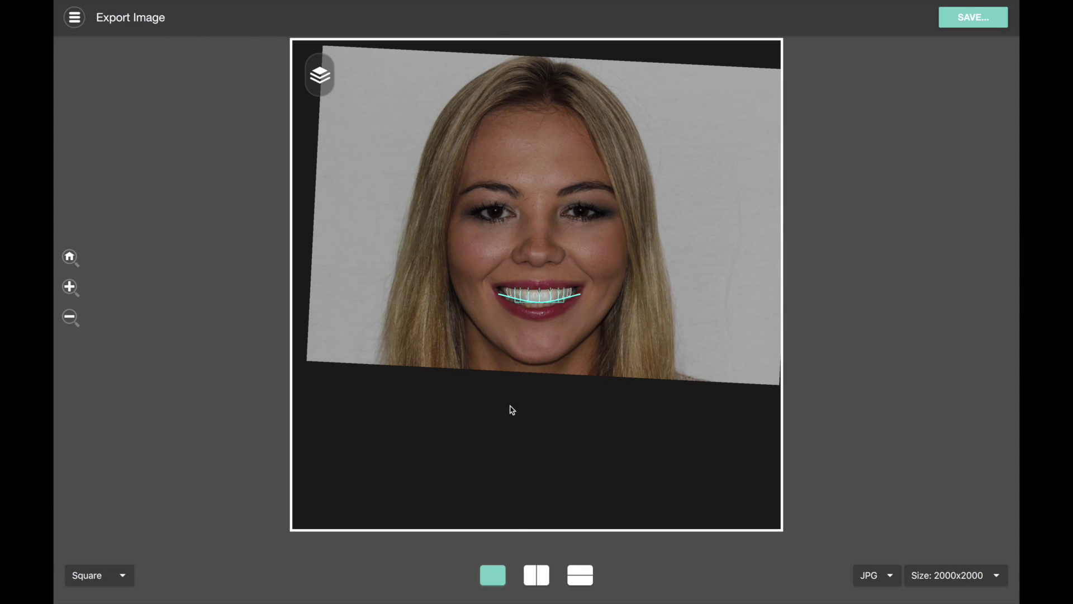
pyautogui.moveTo(511, 395); pyautogui.dragTo(452, 498)
pyautogui.moveTo(508, 370); pyautogui.dragTo(482, 417)
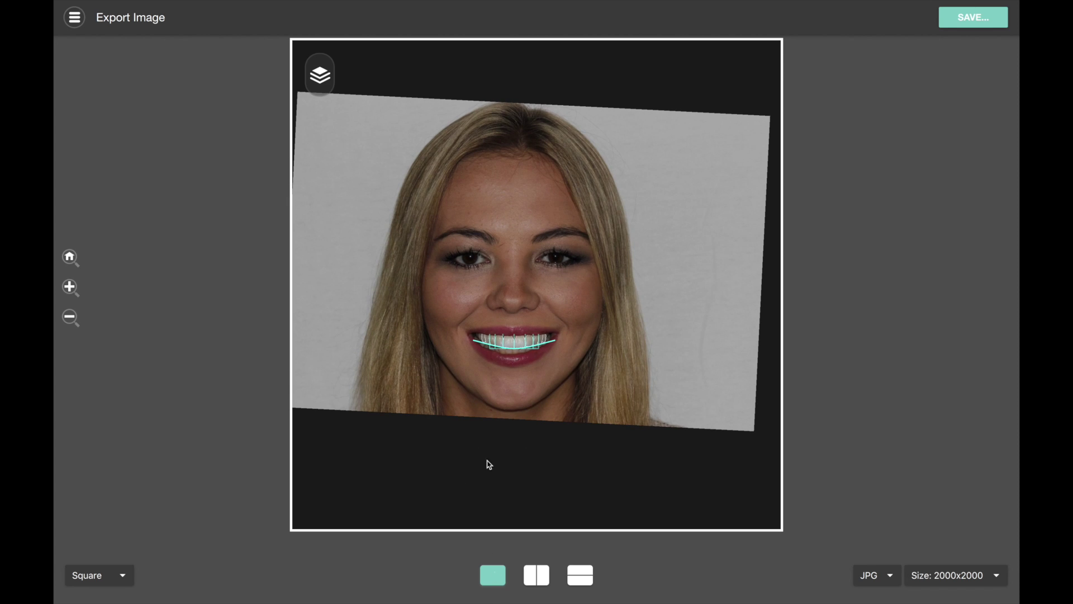
# - Choose the side-by-side before-and-after export layout, then zoom and reposition the faces so they fill both panels
pyautogui.click(538, 579)
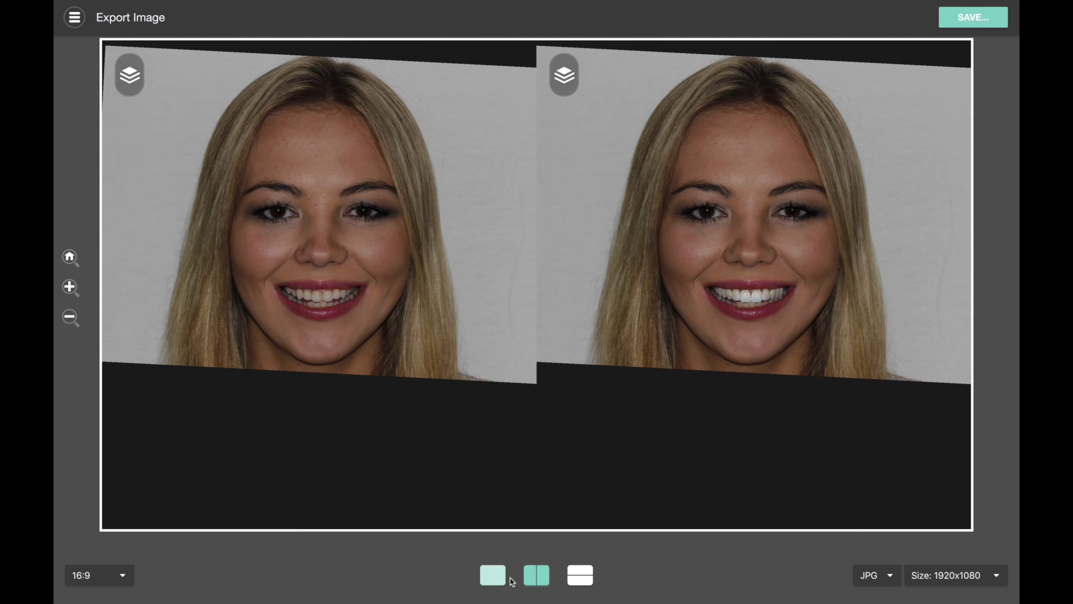
pyautogui.moveTo(429, 330); pyautogui.dragTo(426, 436)
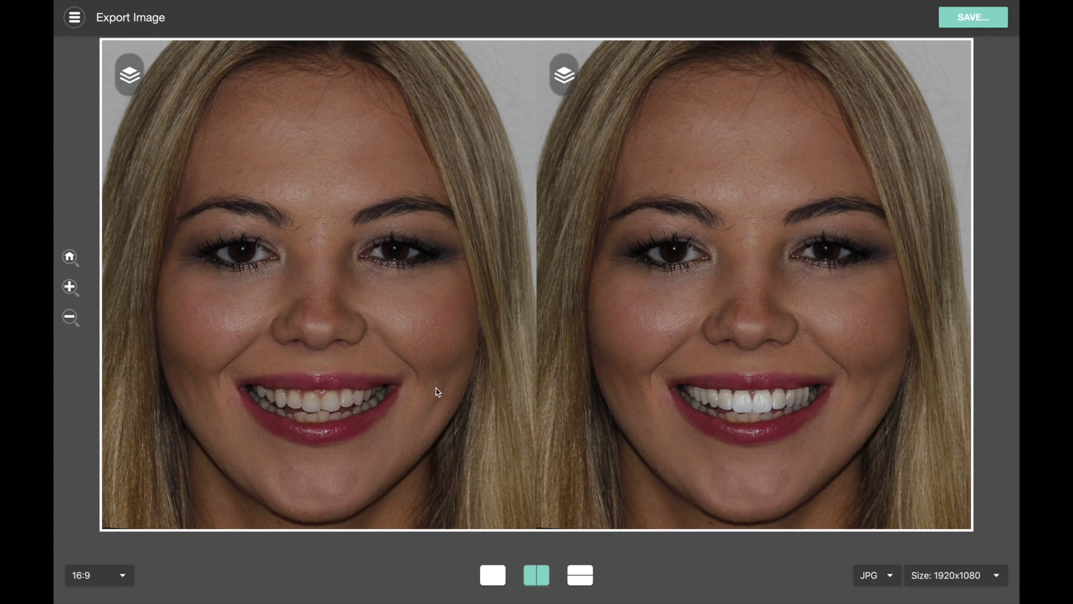
pyautogui.moveTo(438, 392); pyautogui.dragTo(437, 429)
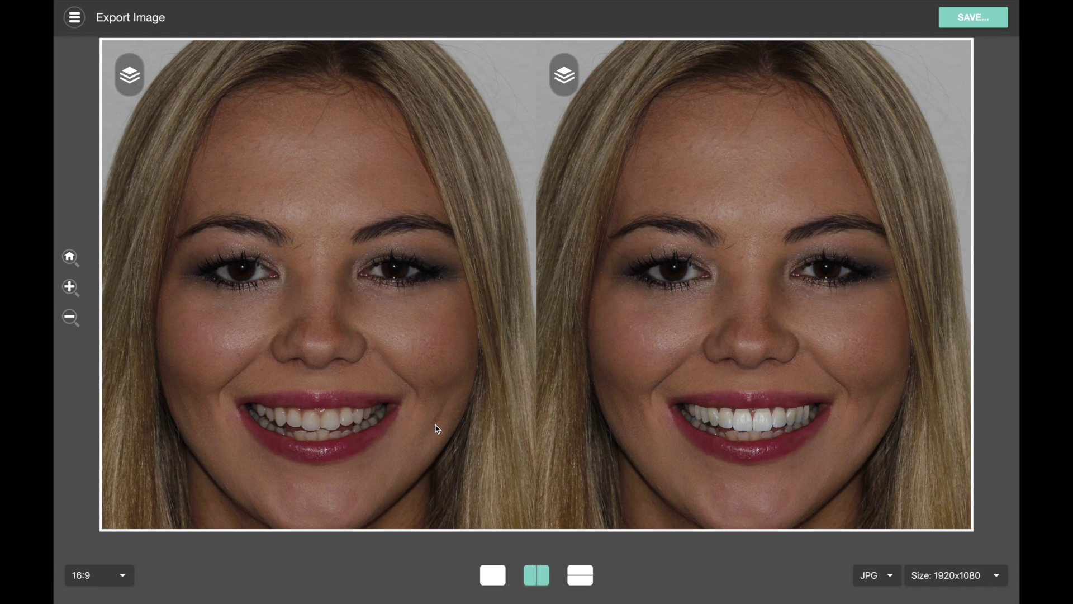
pyautogui.click(70, 316)
pyautogui.click(185, 312)
pyautogui.moveTo(185, 312); pyautogui.dragTo(189, 356)
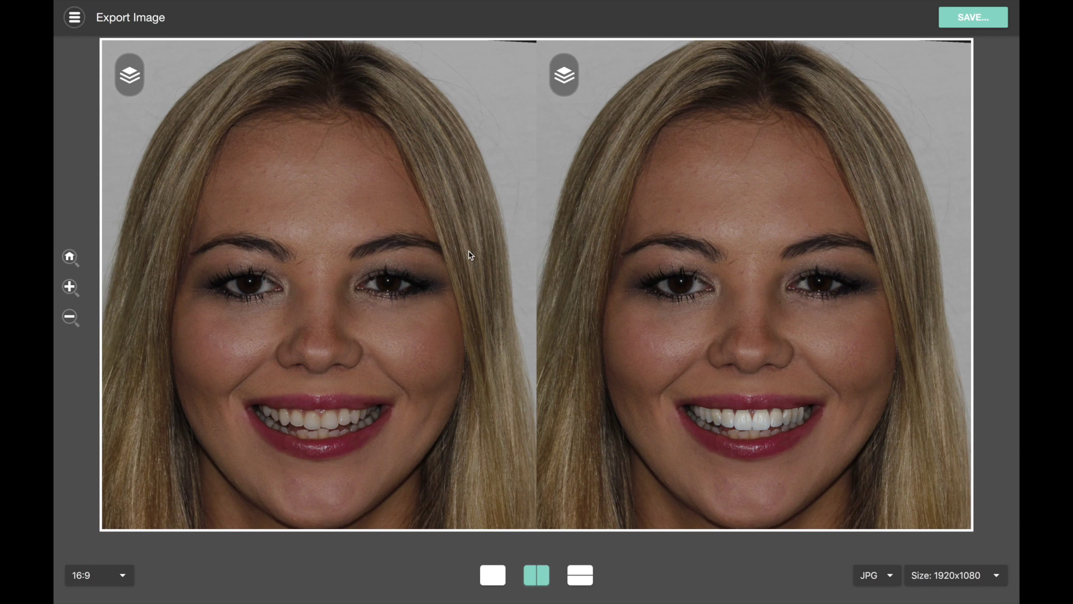
pyautogui.moveTo(494, 214); pyautogui.dragTo(494, 203)
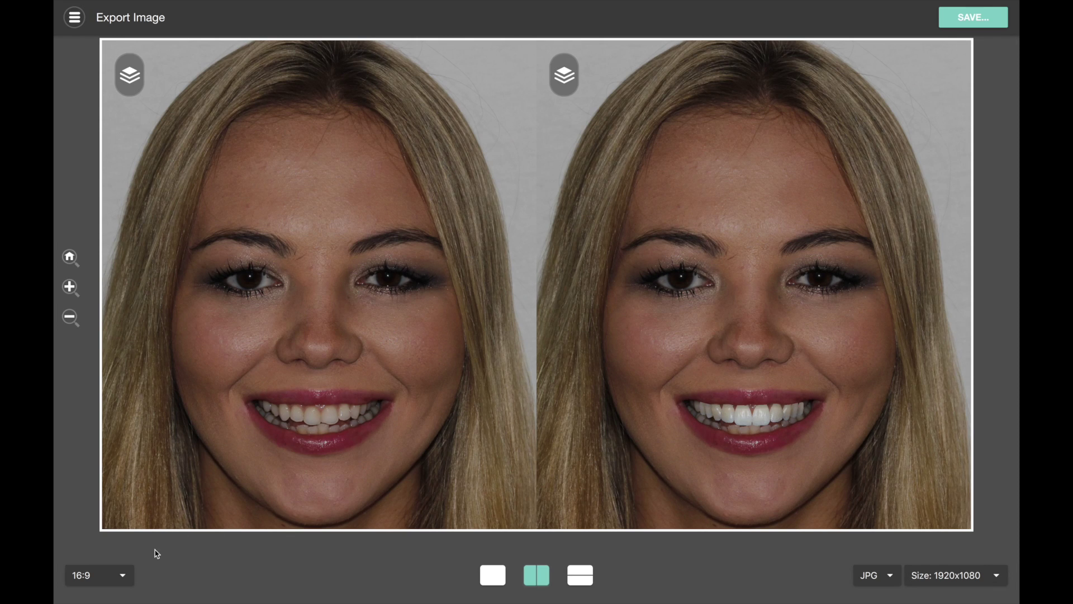
# - Review the available aspect ratio, file format and image size options for the export
pyautogui.click(121, 576)
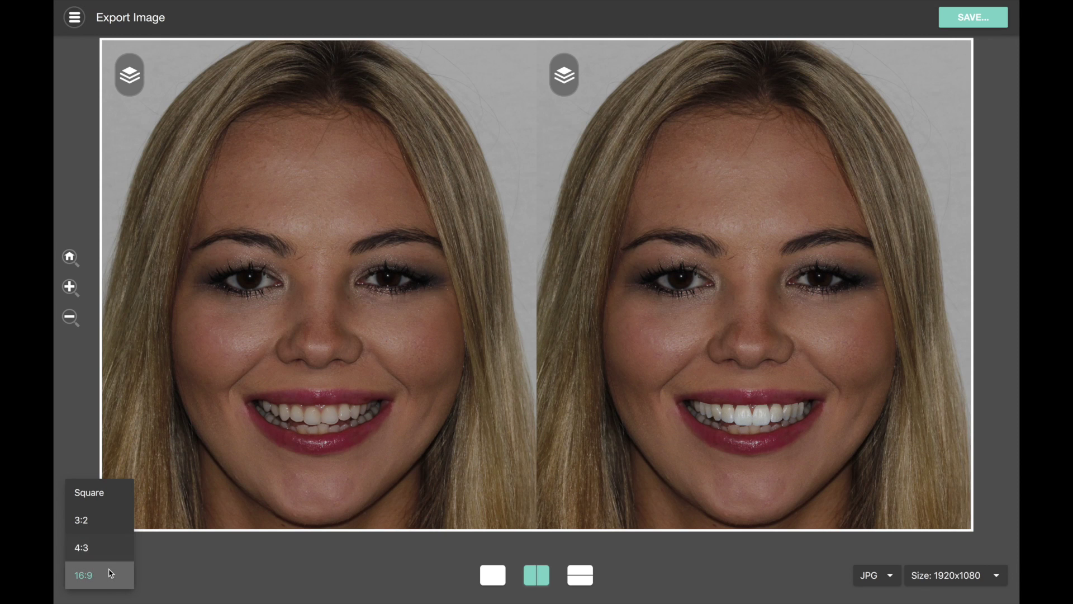
pyautogui.click(213, 540)
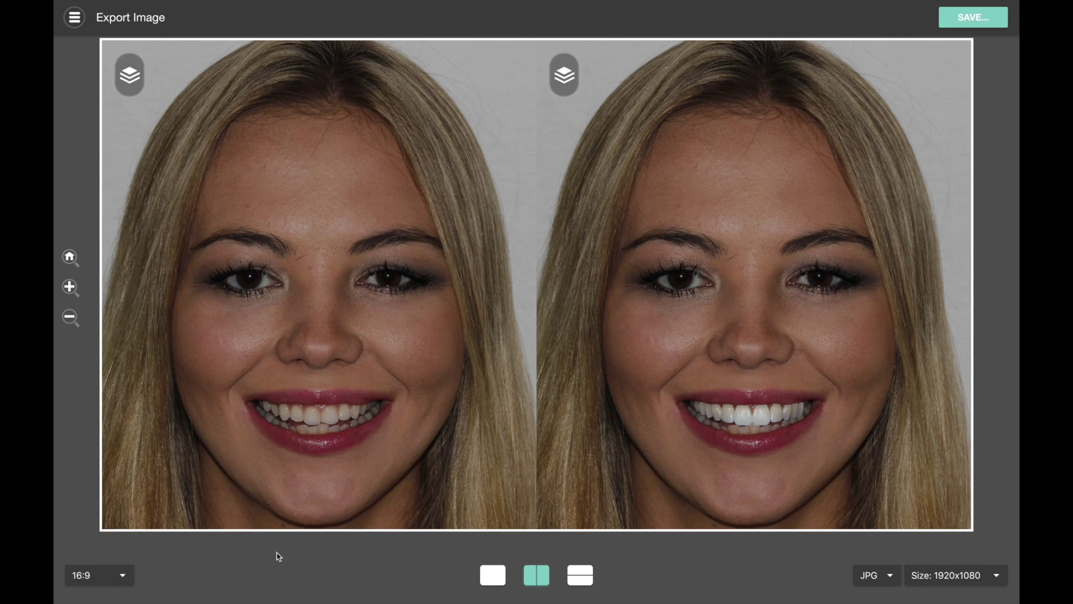
pyautogui.click(876, 573)
pyautogui.click(816, 567)
pyautogui.click(950, 574)
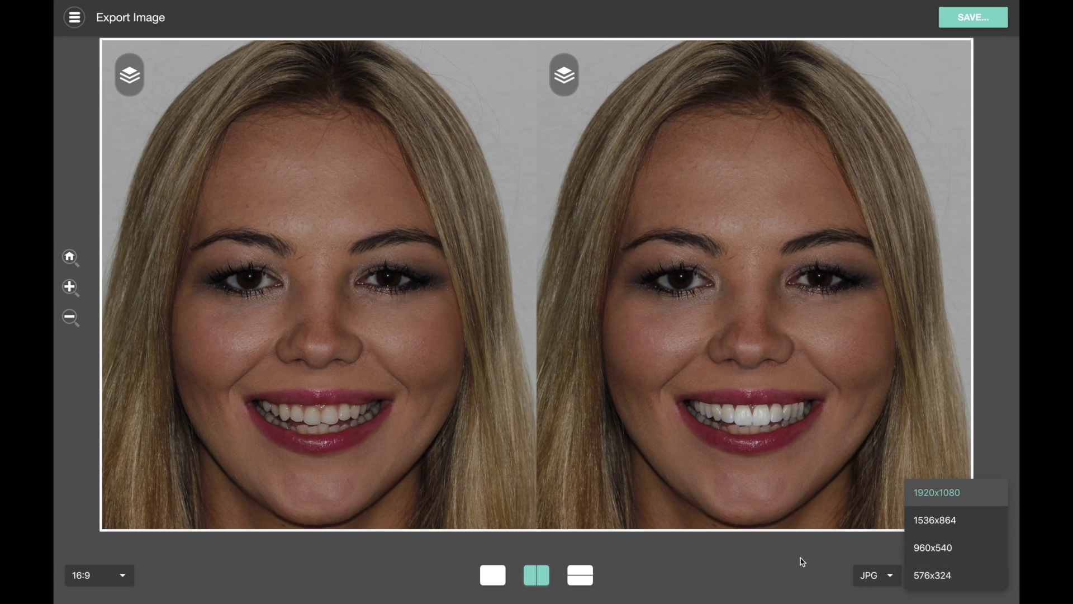
pyautogui.click(750, 555)
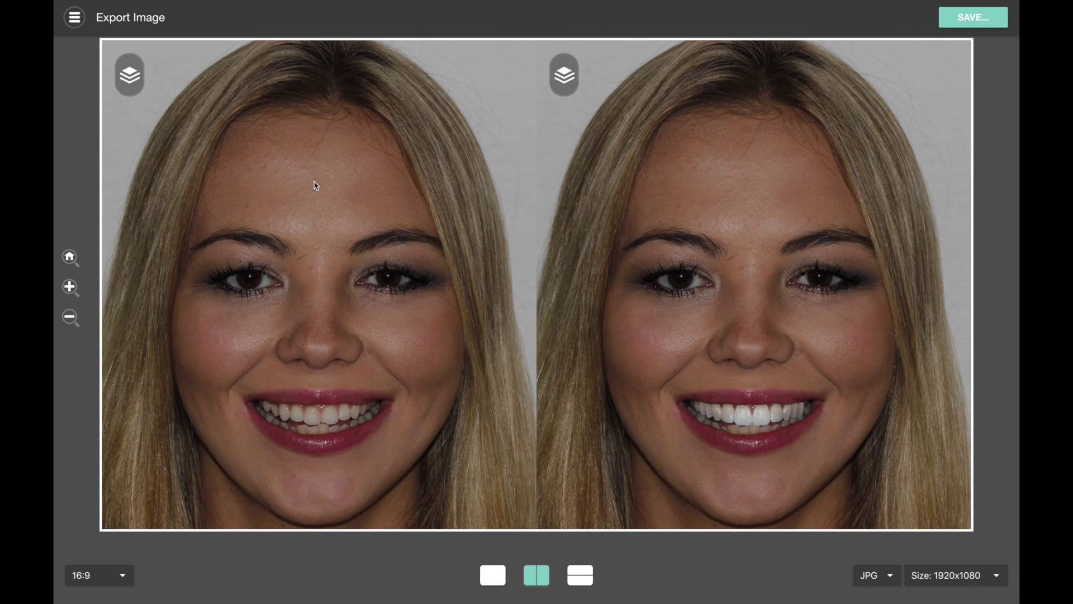
# - Examine the photo and layer options that control what each panel of the side-by-side comparison shows
pyautogui.click(133, 79)
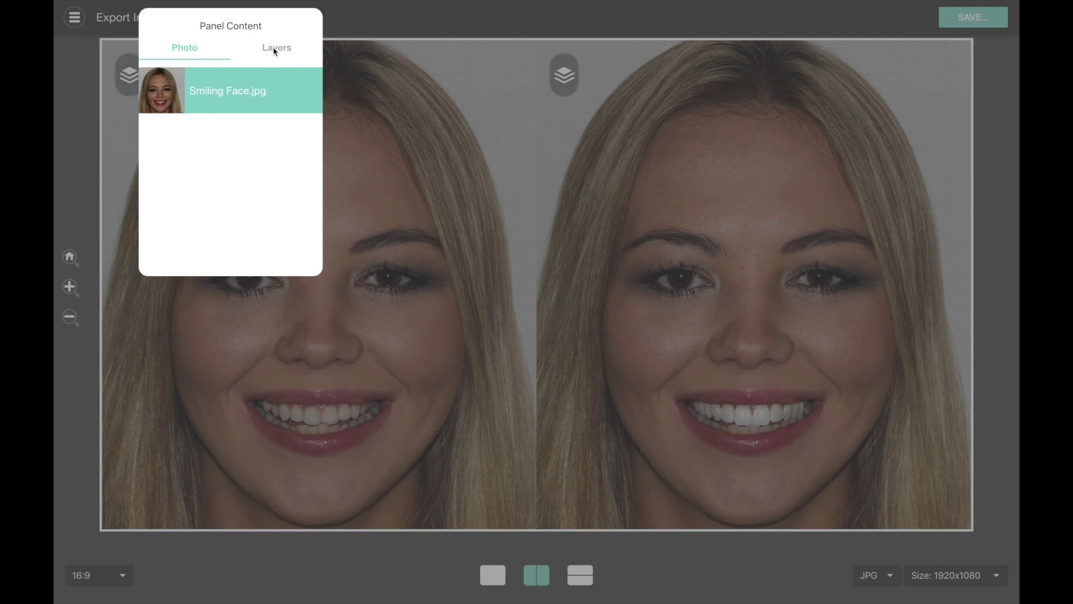
pyautogui.click(274, 50)
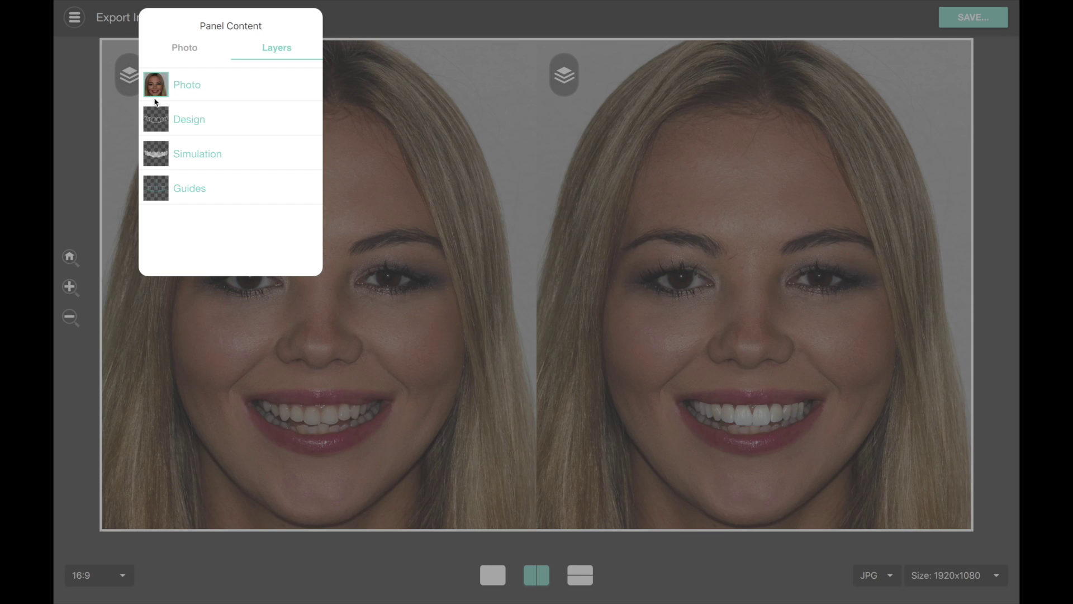
pyautogui.click(179, 49)
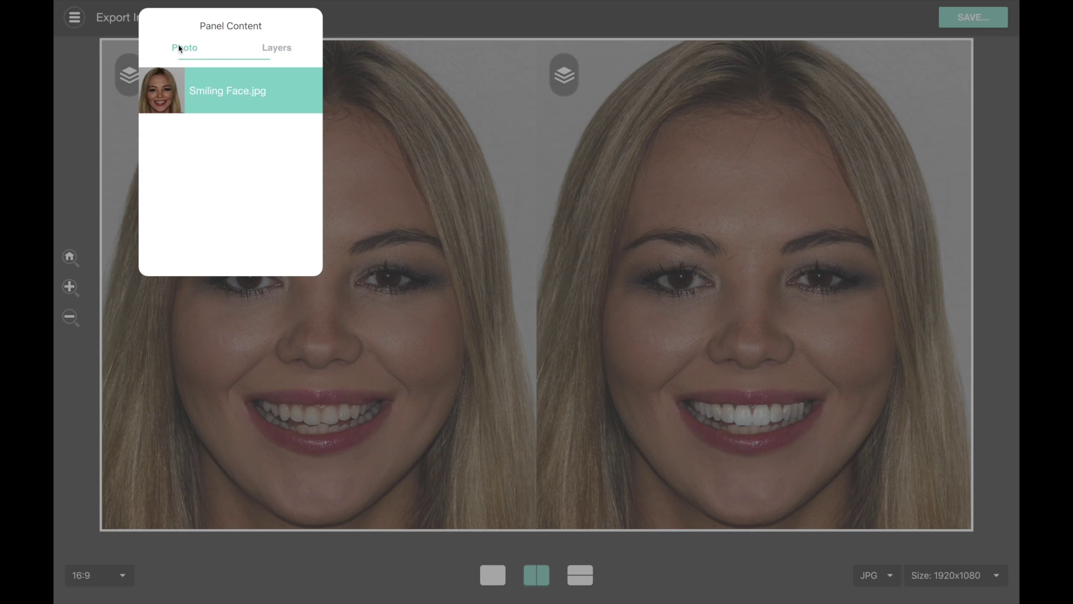
pyautogui.click(284, 49)
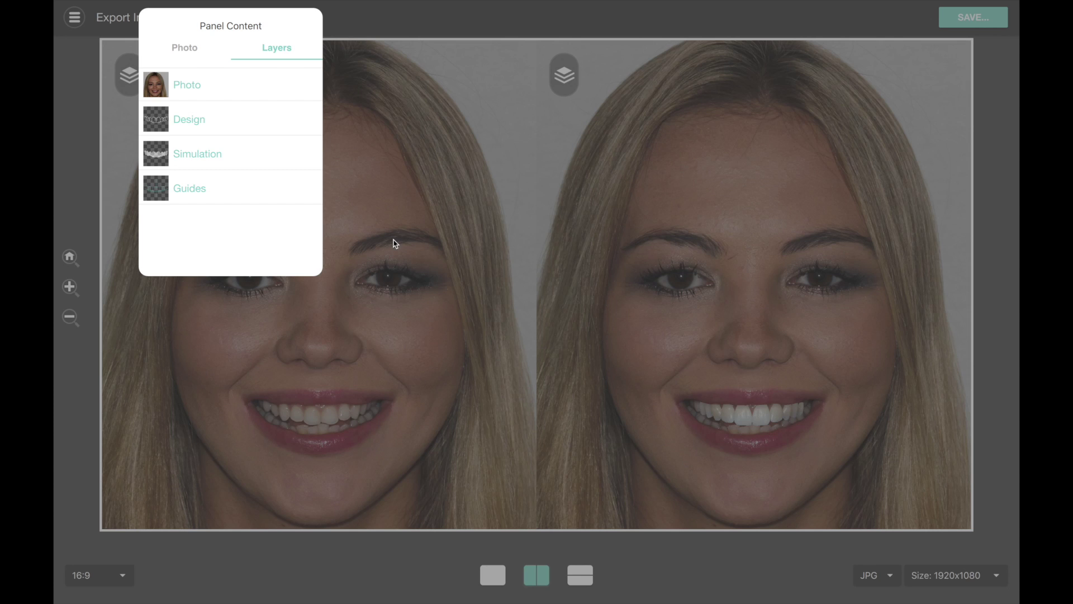
pyautogui.click(410, 289)
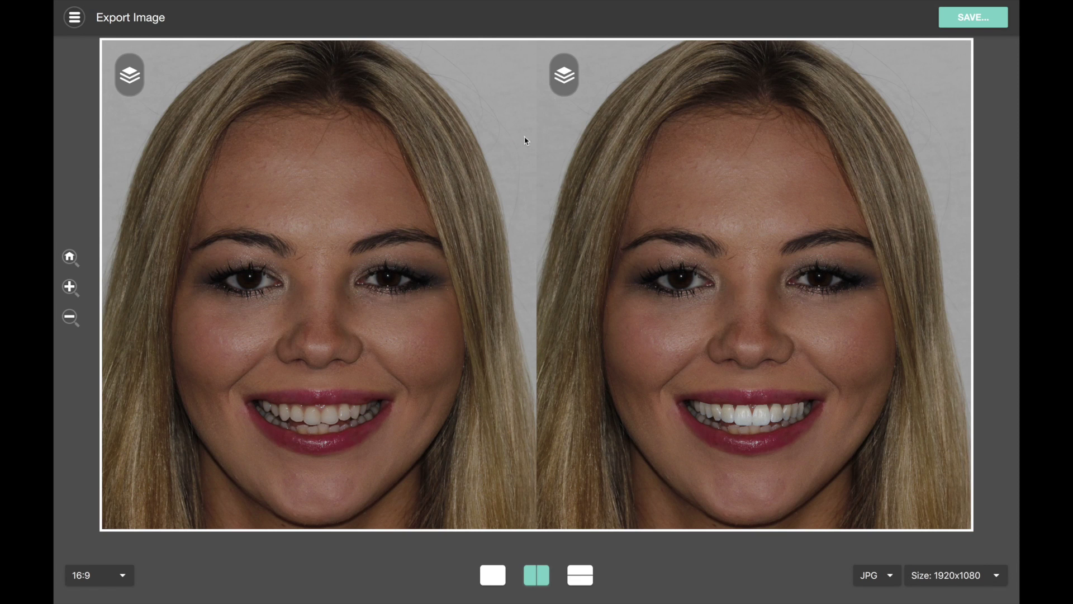
pyautogui.click(567, 80)
pyautogui.click(487, 49)
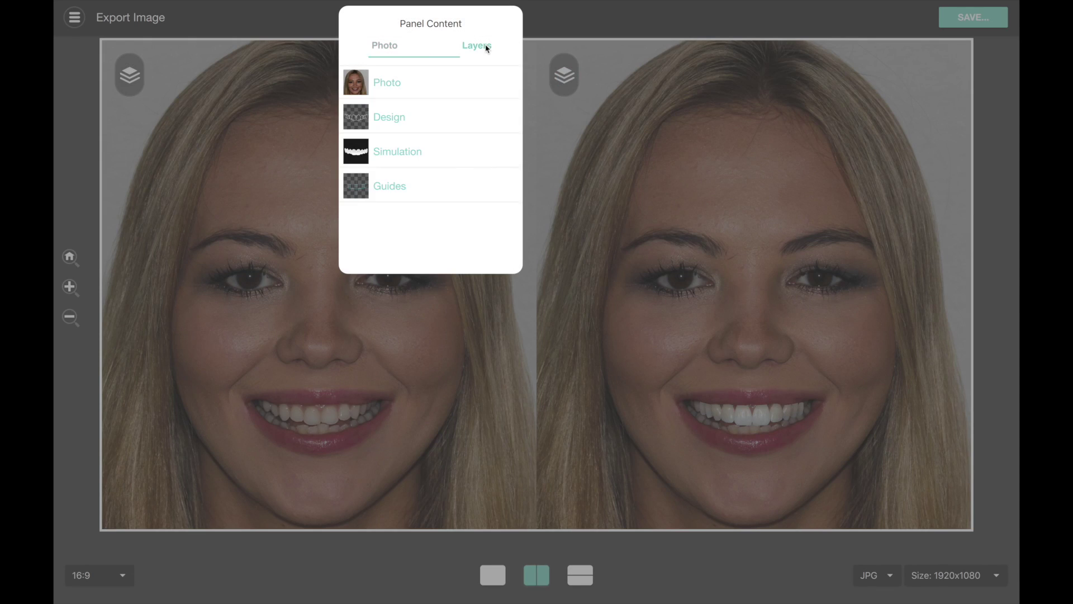
pyautogui.click(624, 165)
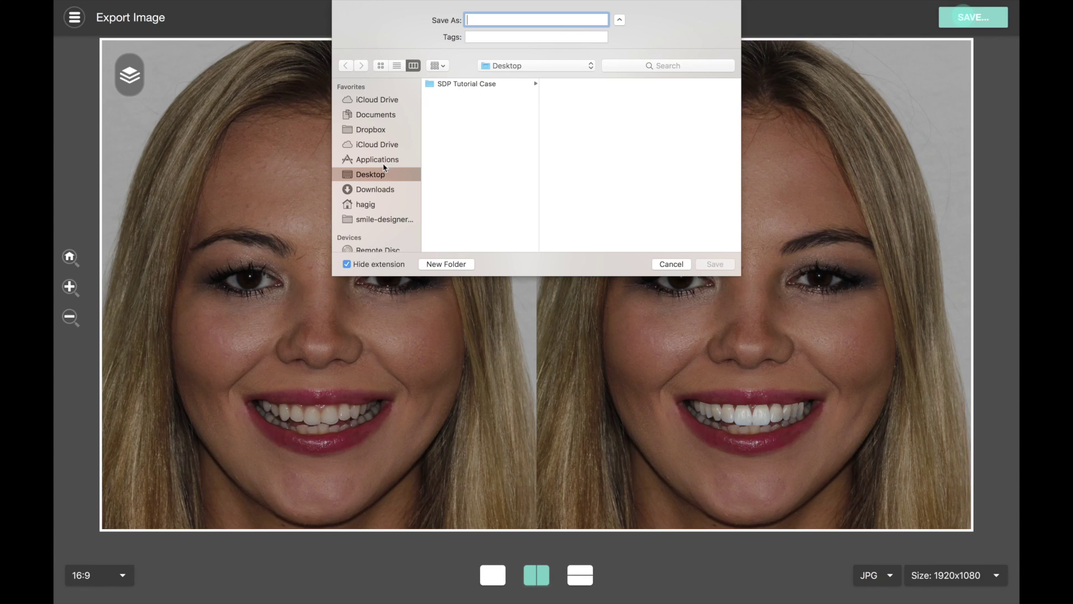
# - Save the comparison image as "Before & After.jpg" in the SDP Tutorial Case folder on the Desktop
pyautogui.click(464, 84)
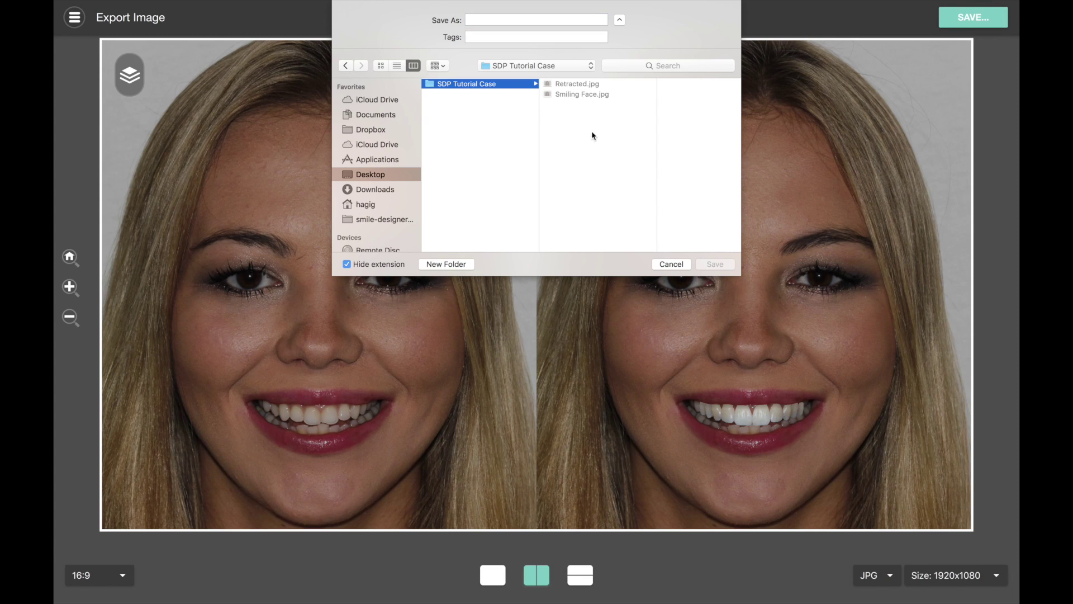
pyautogui.click(524, 20)
pyautogui.write('Be')
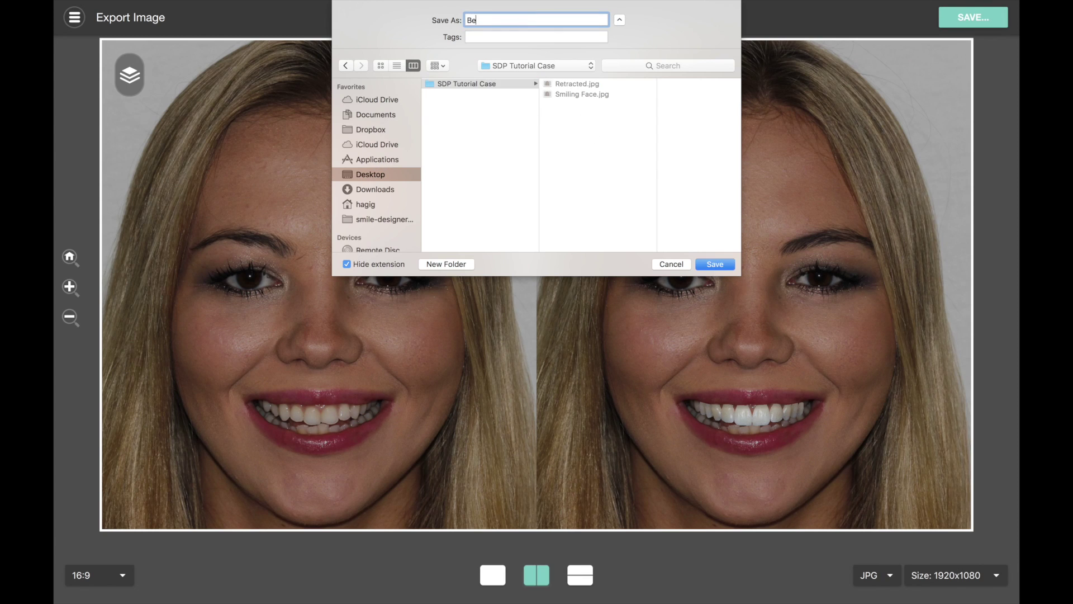
pyautogui.write('fore & After.jpg')
pyautogui.press('Return')
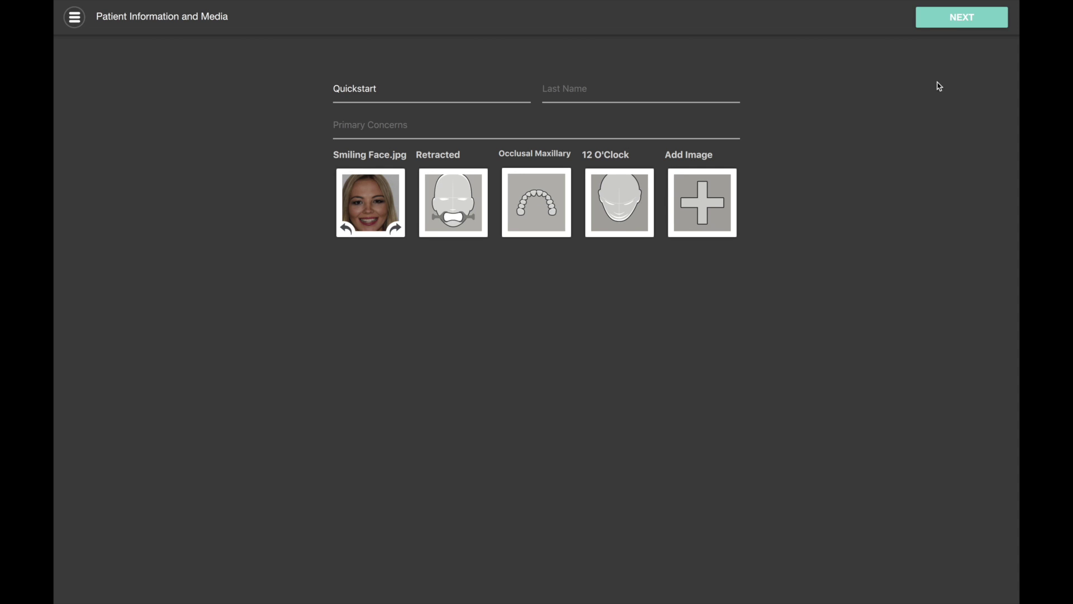
# - Accept the new Quickstart case's face setup, fit the proportion guide over the upper teeth at about 80%, and lock it
pyautogui.click(969, 21)
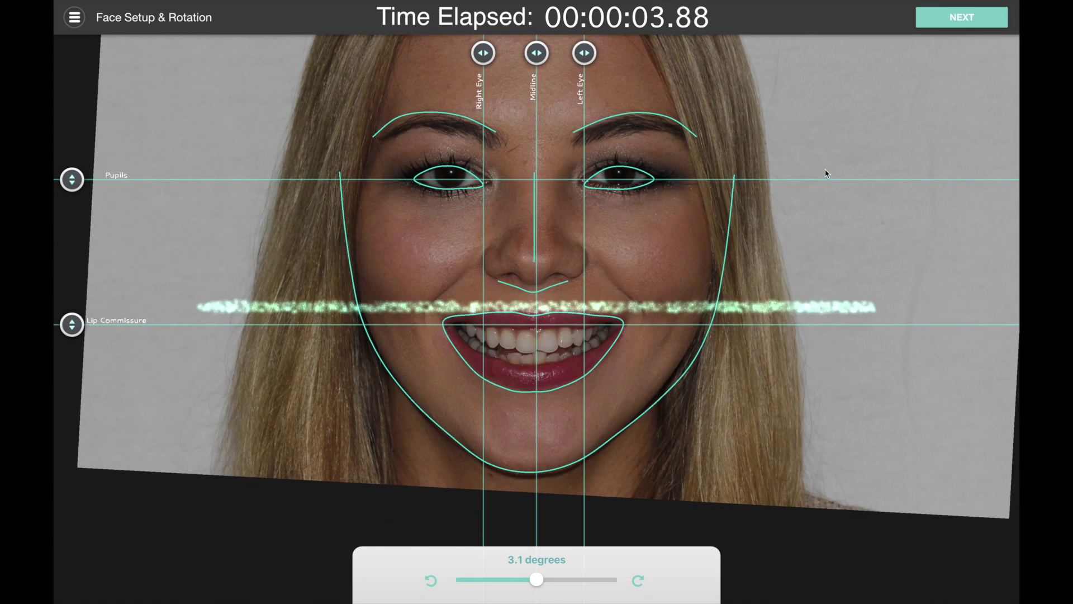
pyautogui.click(950, 15)
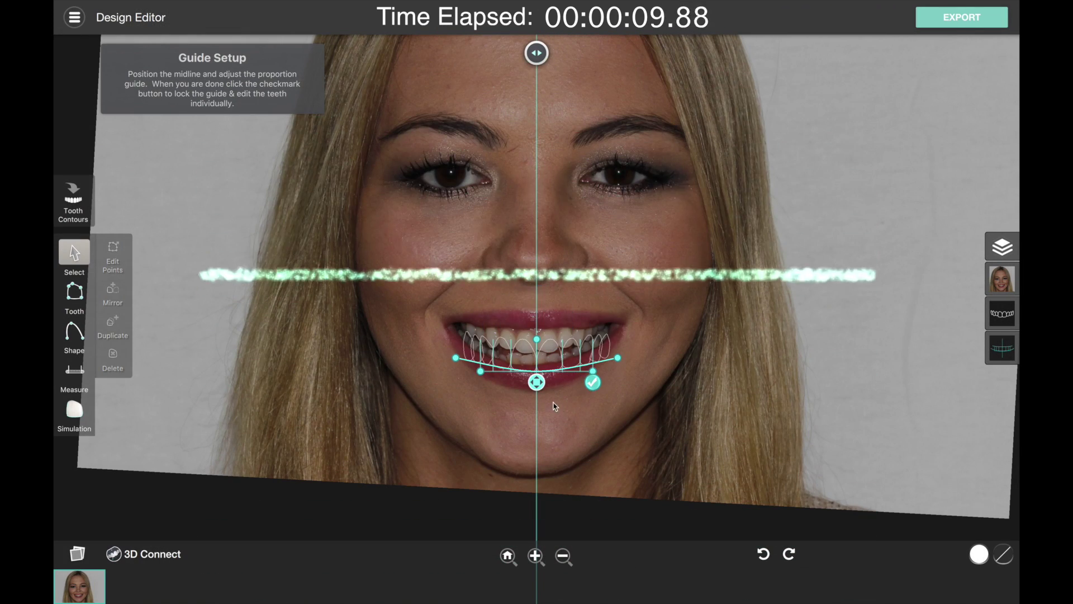
pyautogui.moveTo(539, 380); pyautogui.dragTo(487, 356)
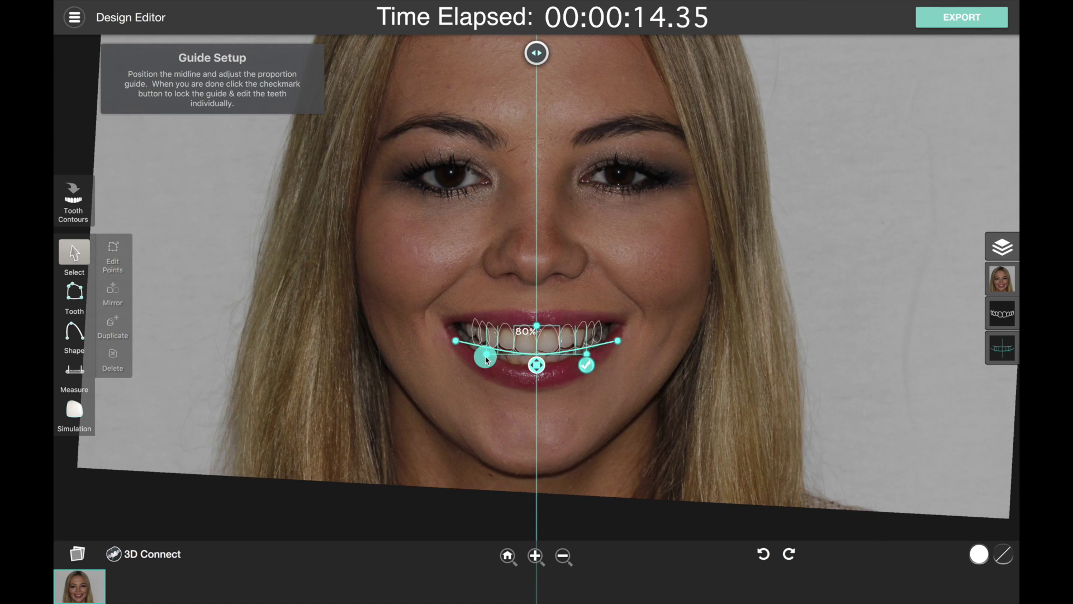
pyautogui.click(586, 366)
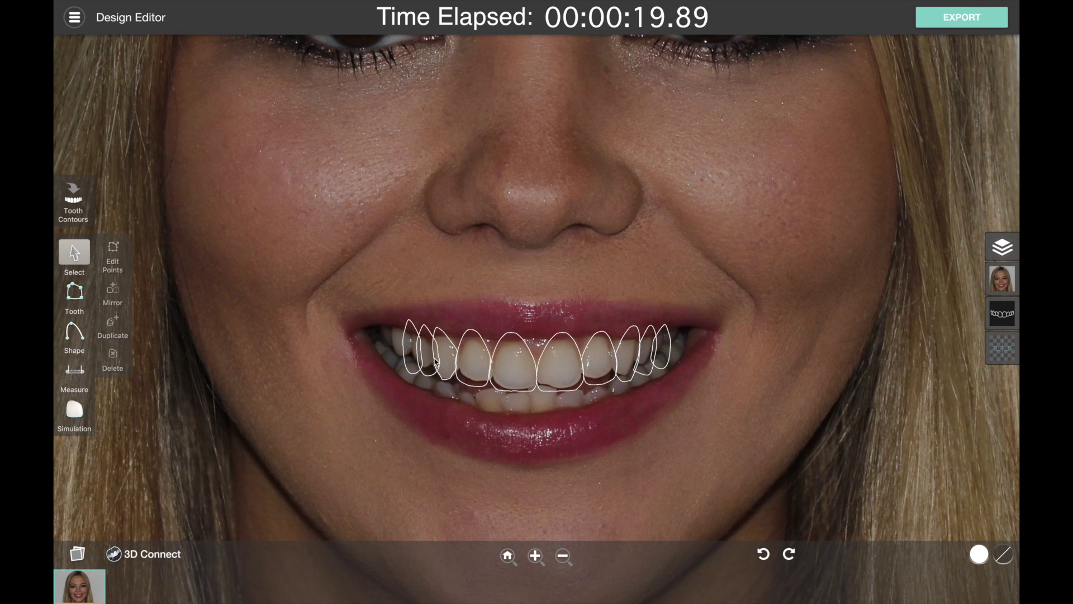
# - Adjust the canine outline on the patient's right side and select the premolar outlines behind it to check their fit
pyautogui.click(429, 358)
pyautogui.click(433, 356)
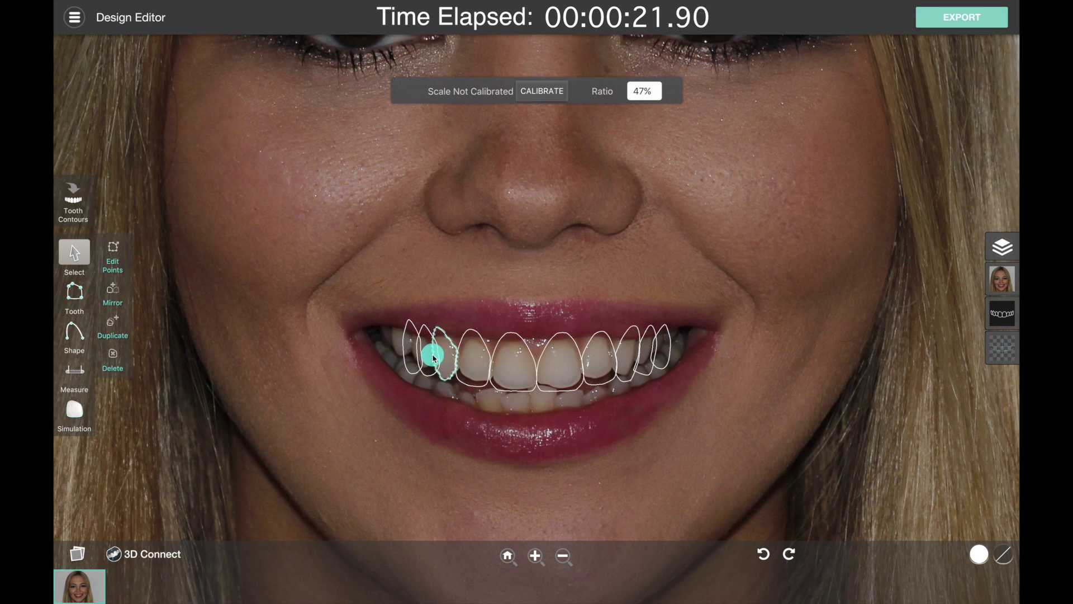
pyautogui.click(400, 378)
pyautogui.click(419, 373)
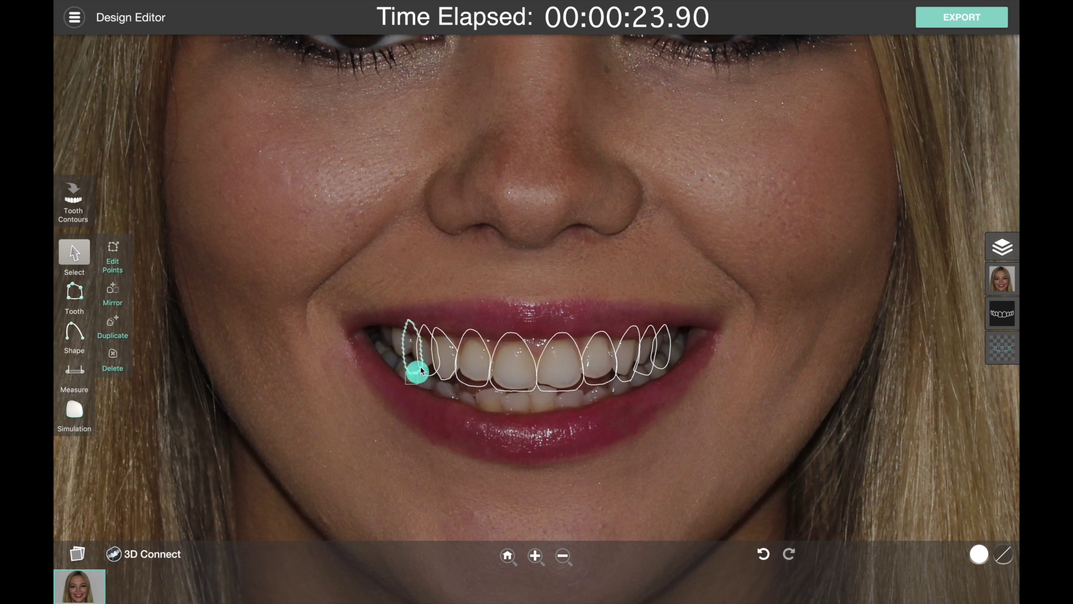
pyautogui.click(422, 376)
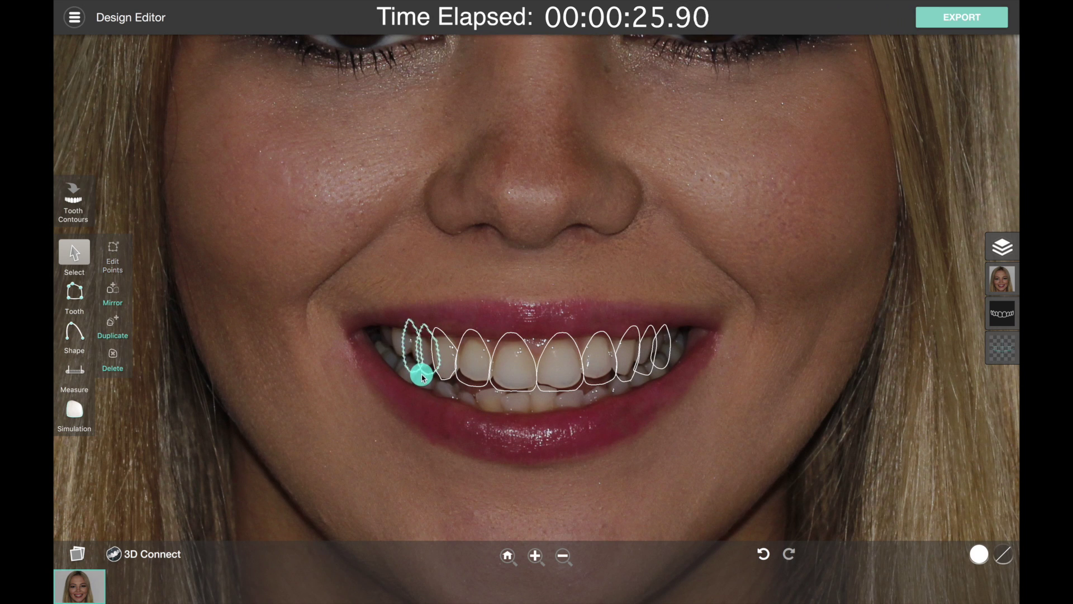
pyautogui.click(464, 403)
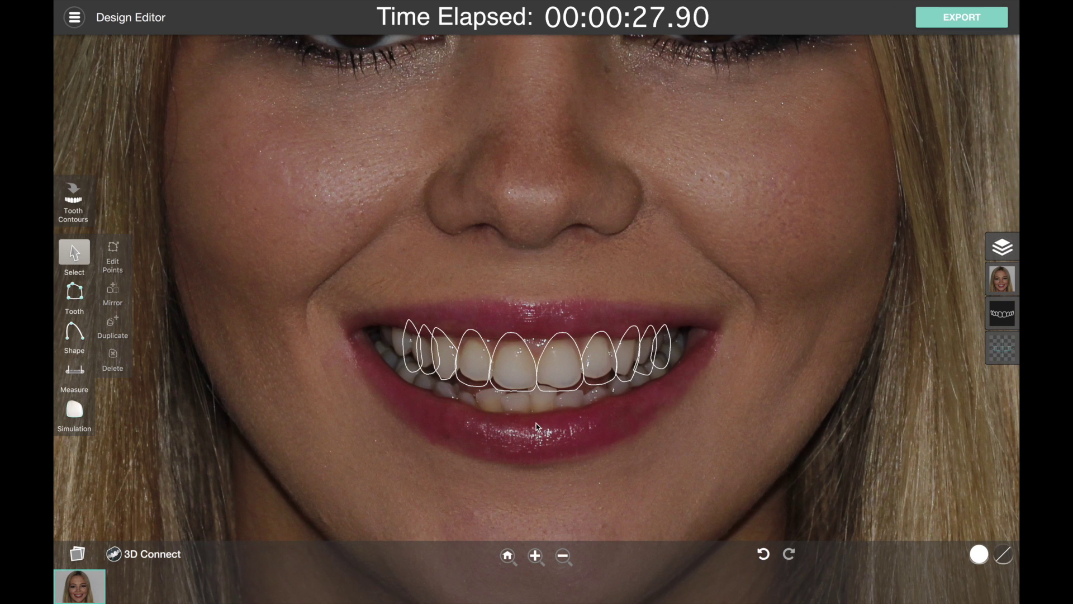
# - Nudge the two rearmost tooth outlines on the patient's right side to match the underlying teeth
pyautogui.click(425, 370)
pyautogui.moveTo(416, 350); pyautogui.dragTo(419, 350)
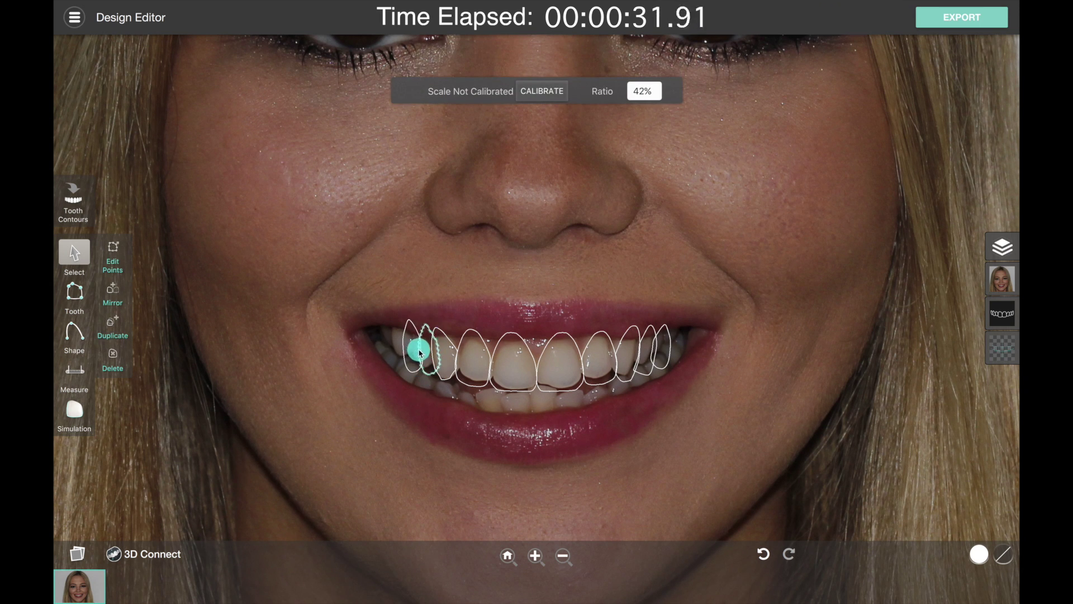
pyautogui.moveTo(428, 397); pyautogui.dragTo(427, 396)
pyautogui.click(399, 415)
pyautogui.scroll(-2, 473, 423)
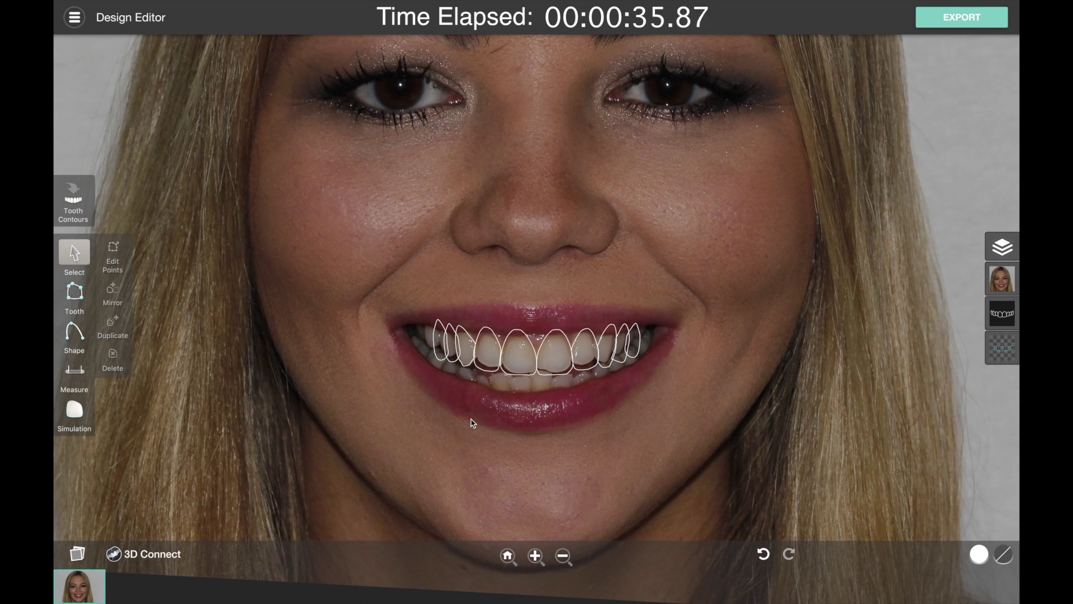
pyautogui.click(439, 364)
pyautogui.moveTo(438, 382); pyautogui.dragTo(441, 384)
pyautogui.click(460, 379)
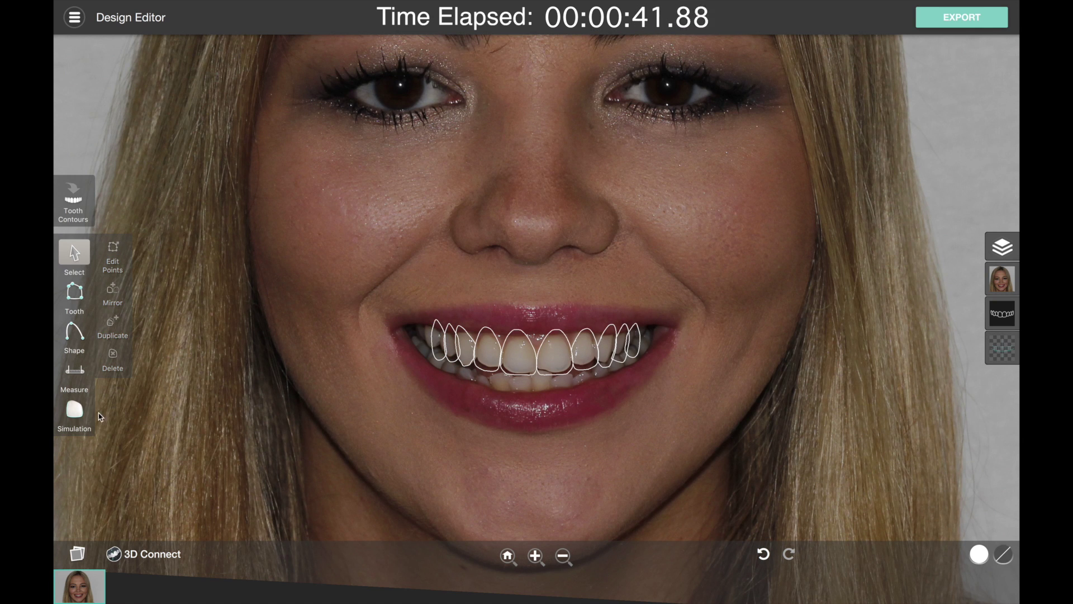
# - Create the tooth simulation and shape the mouth mask so its points follow the inner edges of both lips
pyautogui.click(75, 411)
pyautogui.moveTo(462, 338)
pyautogui.mouseDown()
pyautogui.moveTo(625, 335)
pyautogui.moveTo(614, 337)
pyautogui.moveTo(646, 326)
pyautogui.moveTo(634, 362)
pyautogui.mouseUp()
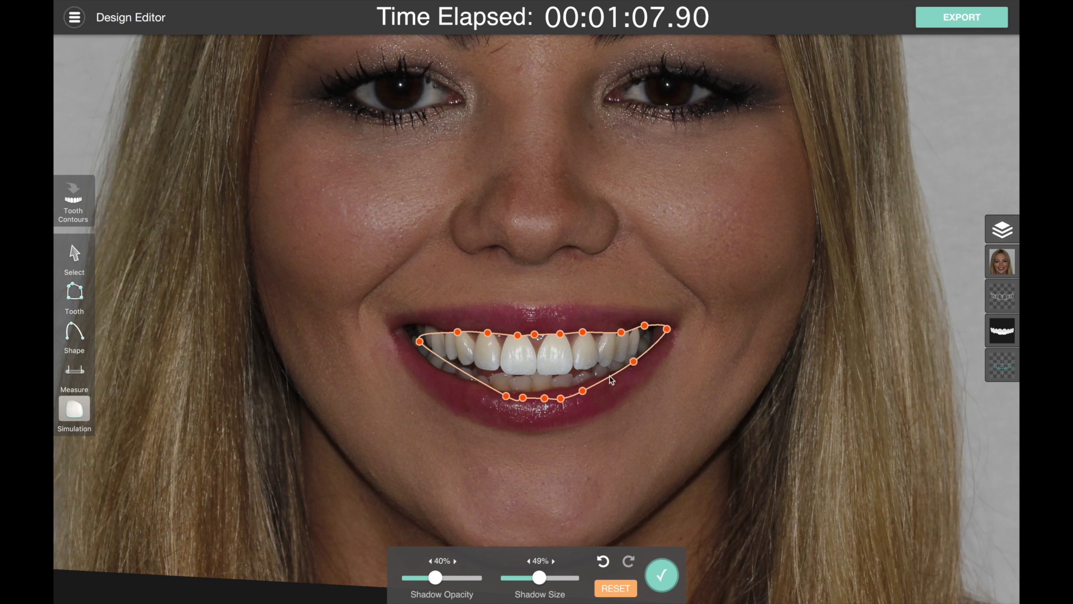
pyautogui.moveTo(582, 390); pyautogui.dragTo(560, 389)
pyautogui.moveTo(545, 399); pyautogui.dragTo(424, 325)
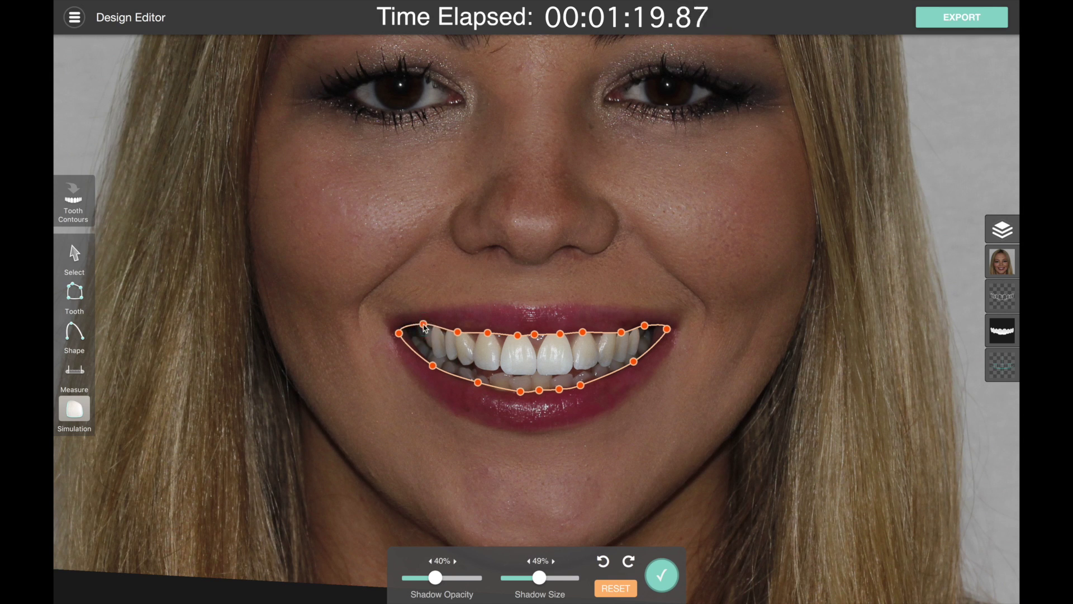
# - Set the mouth mask's shadow size to 19% and shadow opacity to 39%, refine its corner point, and apply the mask
pyautogui.moveTo(539, 577); pyautogui.dragTo(528, 577)
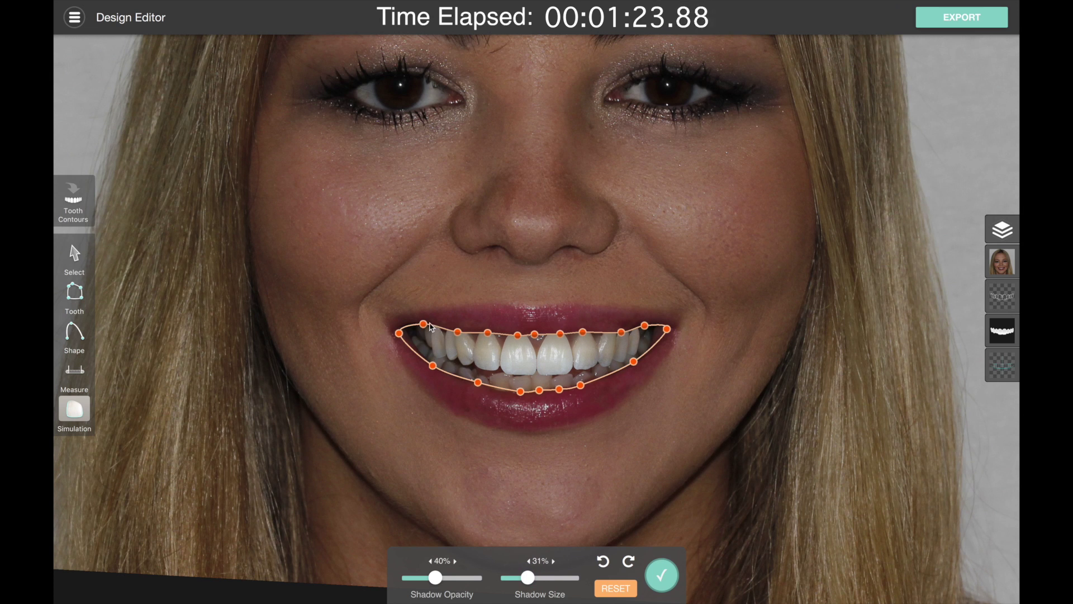
pyautogui.moveTo(425, 325); pyautogui.dragTo(427, 329)
pyautogui.moveTo(527, 576); pyautogui.dragTo(521, 582)
pyautogui.moveTo(435, 577); pyautogui.dragTo(437, 577)
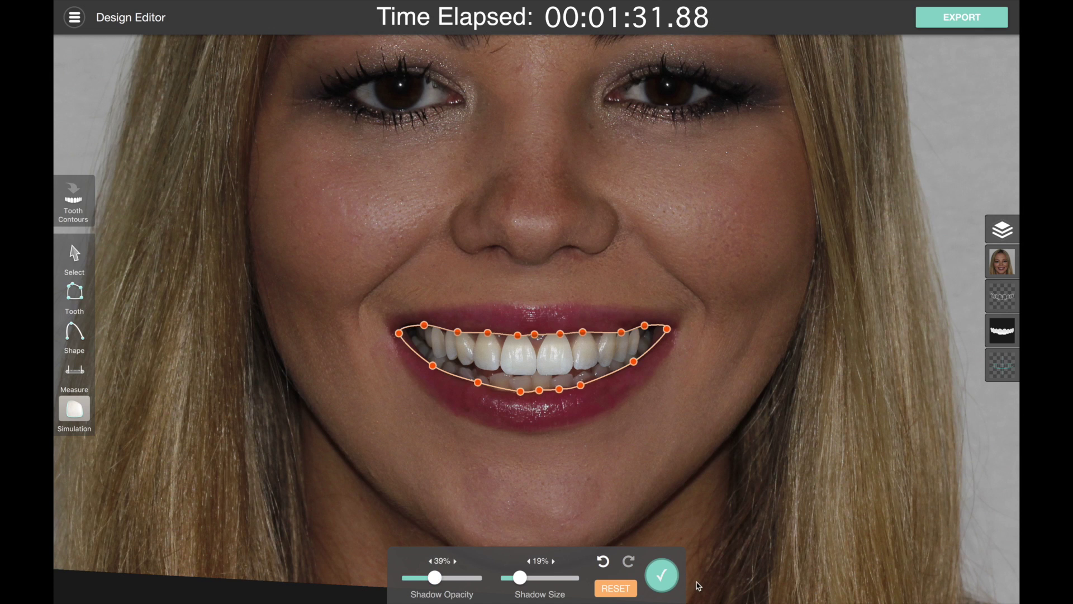
pyautogui.click(661, 575)
# - Whiten the natural teeth around the simulation by adjusting both whitening settings, and apply the result
pyautogui.click(497, 564)
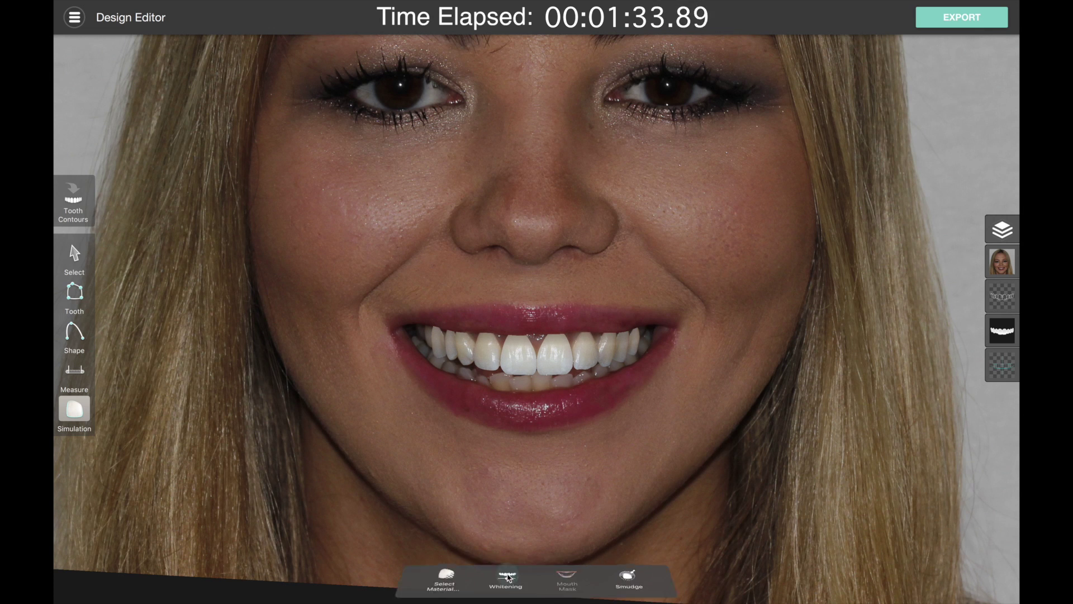
pyautogui.moveTo(421, 577)
pyautogui.mouseDown()
pyautogui.moveTo(407, 578)
pyautogui.moveTo(418, 577)
pyautogui.mouseUp()
pyautogui.moveTo(514, 577); pyautogui.dragTo(573, 581)
pyautogui.click(685, 581)
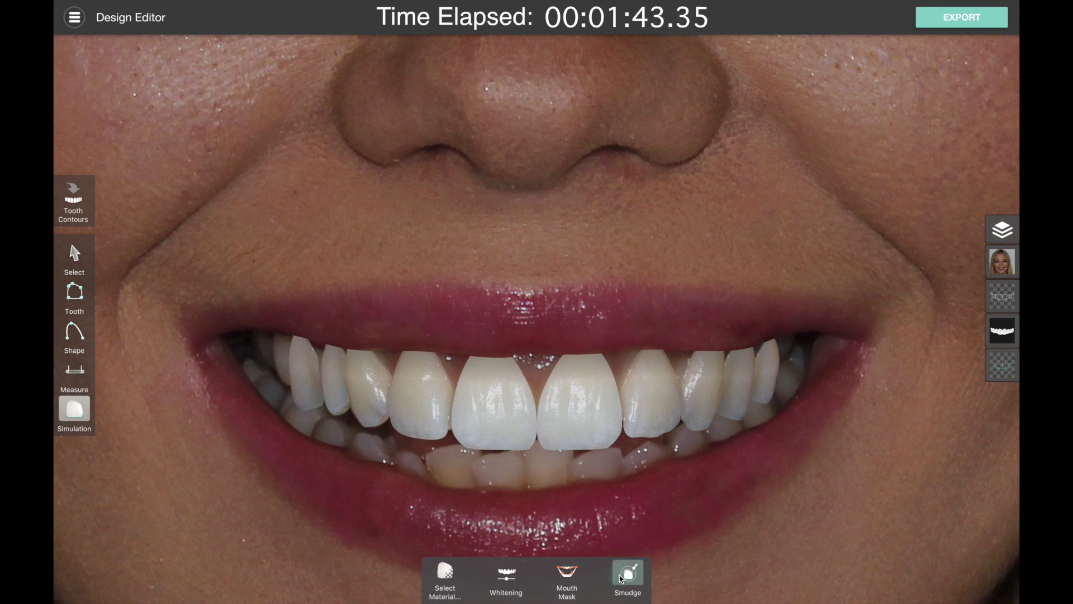
# - Smudge the edges of the simulated canines and lateral incisors with a 29% brush to refine their shapes
pyautogui.click(620, 579)
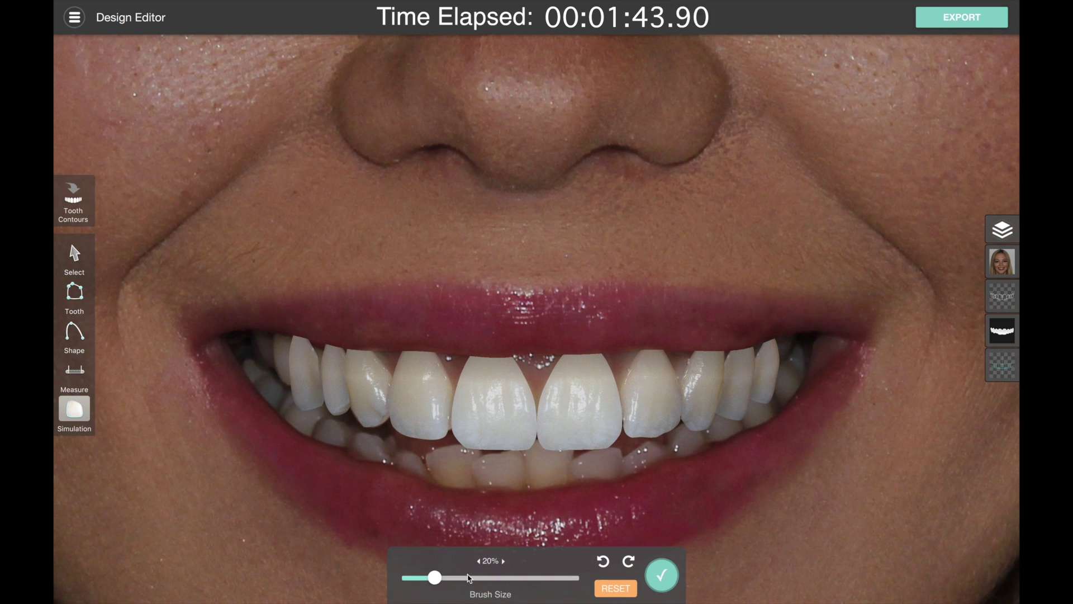
pyautogui.moveTo(429, 577); pyautogui.dragTo(450, 577)
pyautogui.moveTo(385, 418)
pyautogui.mouseDown()
pyautogui.moveTo(372, 394)
pyautogui.moveTo(380, 428)
pyautogui.moveTo(368, 392)
pyautogui.moveTo(351, 414)
pyautogui.moveTo(354, 375)
pyautogui.moveTo(319, 367)
pyautogui.mouseUp()
pyautogui.moveTo(682, 363)
pyautogui.mouseDown()
pyautogui.moveTo(685, 380)
pyautogui.moveTo(665, 407)
pyautogui.mouseUp()
pyautogui.moveTo(678, 362); pyautogui.dragTo(650, 384)
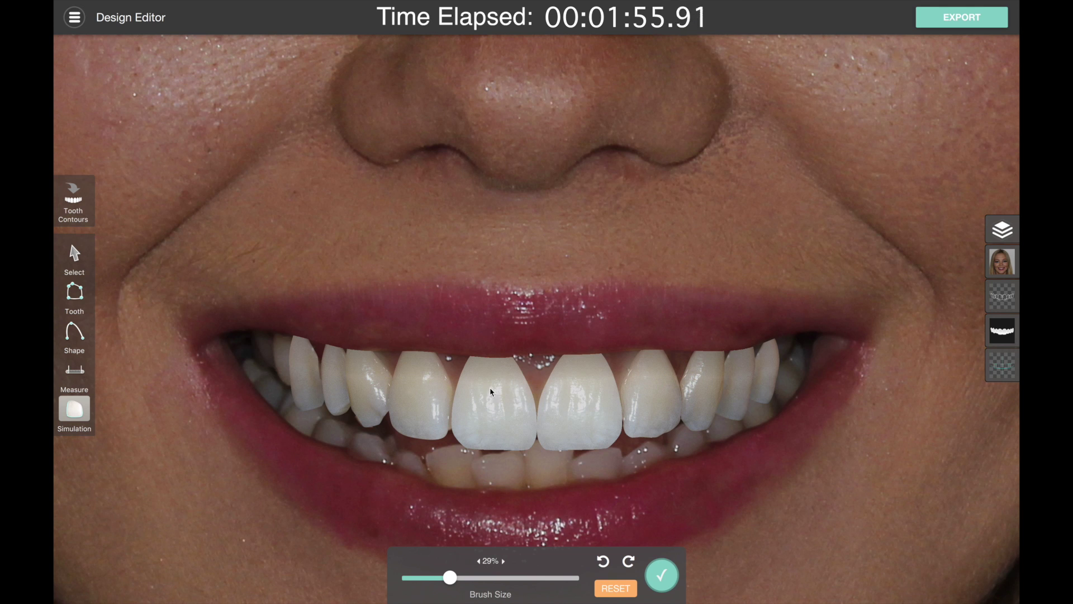
pyautogui.moveTo(453, 430); pyautogui.dragTo(440, 409)
# - Select the simulated lateral incisor on the patient's right, slightly adjust its side edge, and deselect it
pyautogui.click(75, 254)
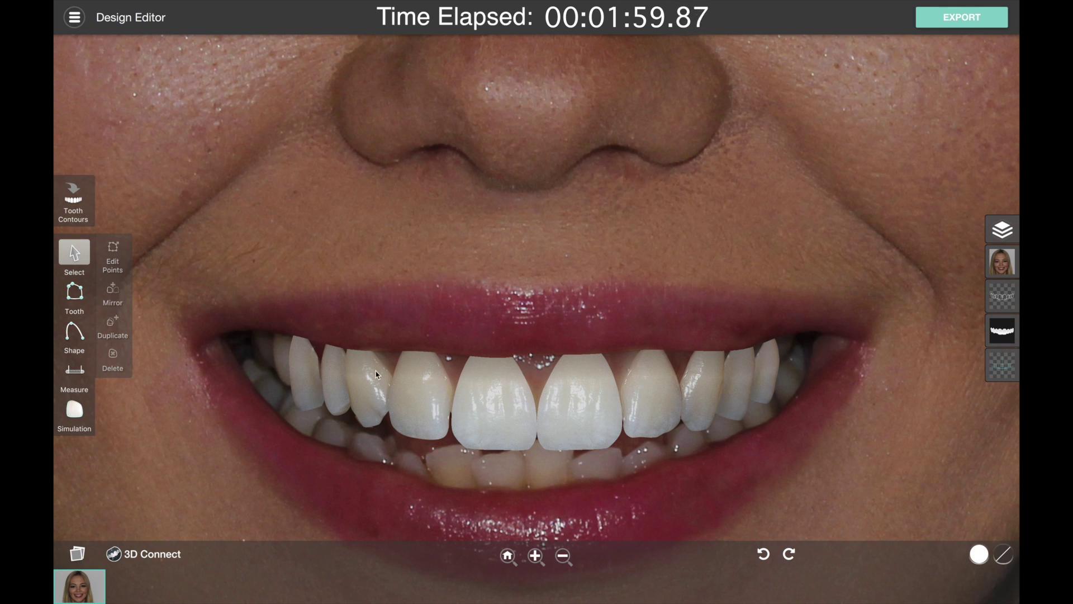
pyautogui.click(420, 391)
pyautogui.moveTo(455, 388); pyautogui.dragTo(455, 390)
pyautogui.click(823, 282)
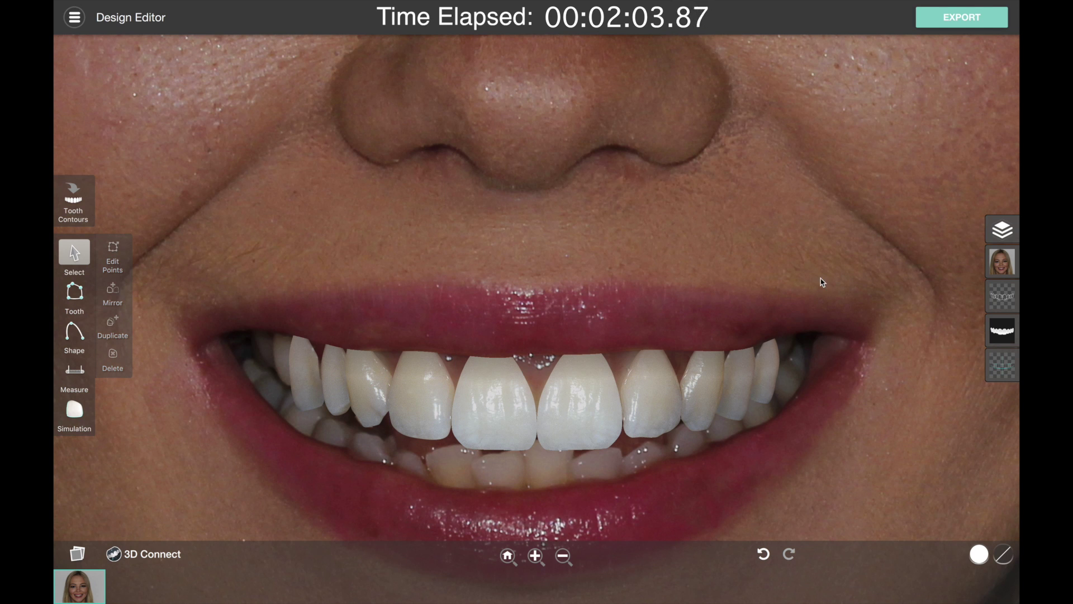
# - Open the image export with the side-by-side layout, then reposition and enlarge the faces to fill both panels
pyautogui.click(946, 16)
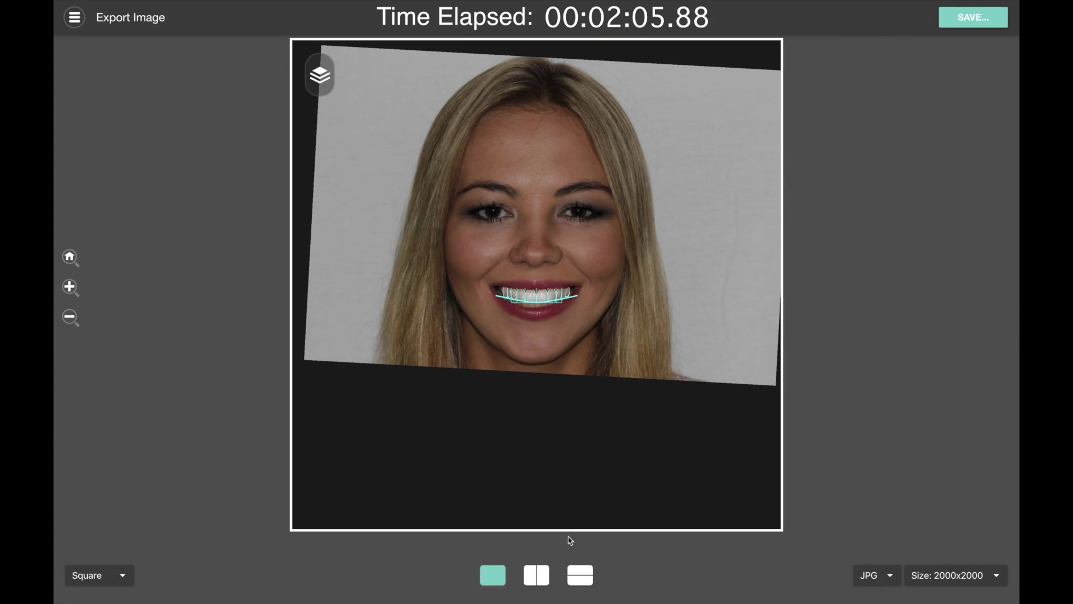
pyautogui.click(536, 575)
pyautogui.moveTo(490, 430); pyautogui.dragTo(492, 471)
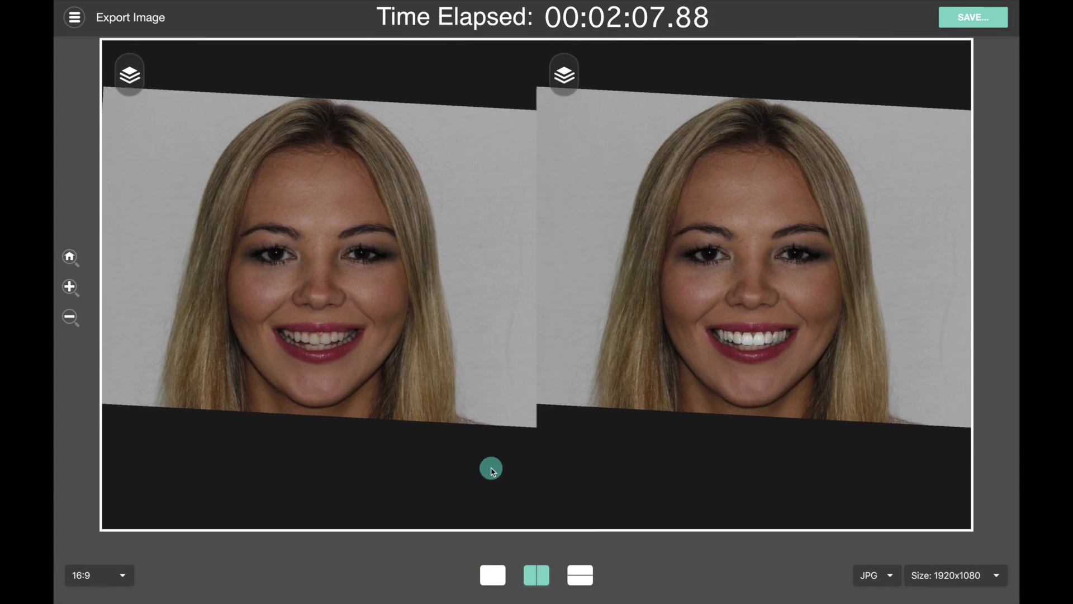
pyautogui.scroll(5, 492, 471)
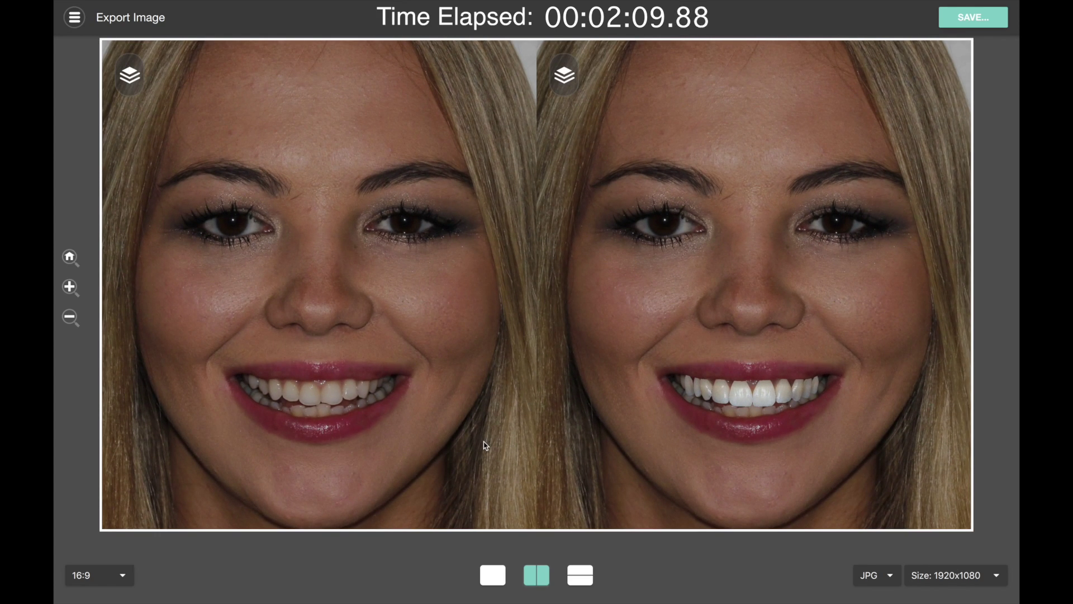